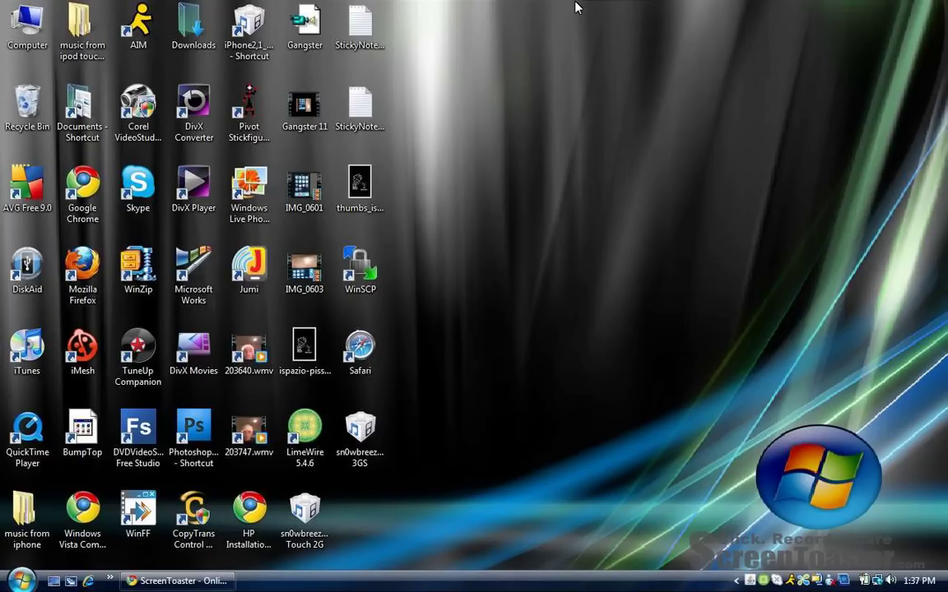
Box-select the top rows of desktop icons, then clear the selection
drag(946, 1, 3, 560)
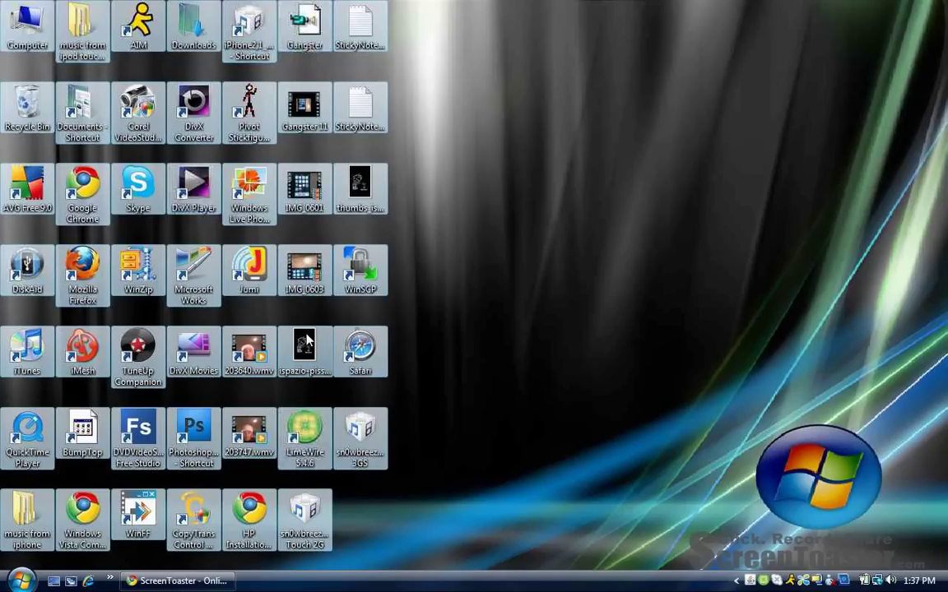
click(427, 346)
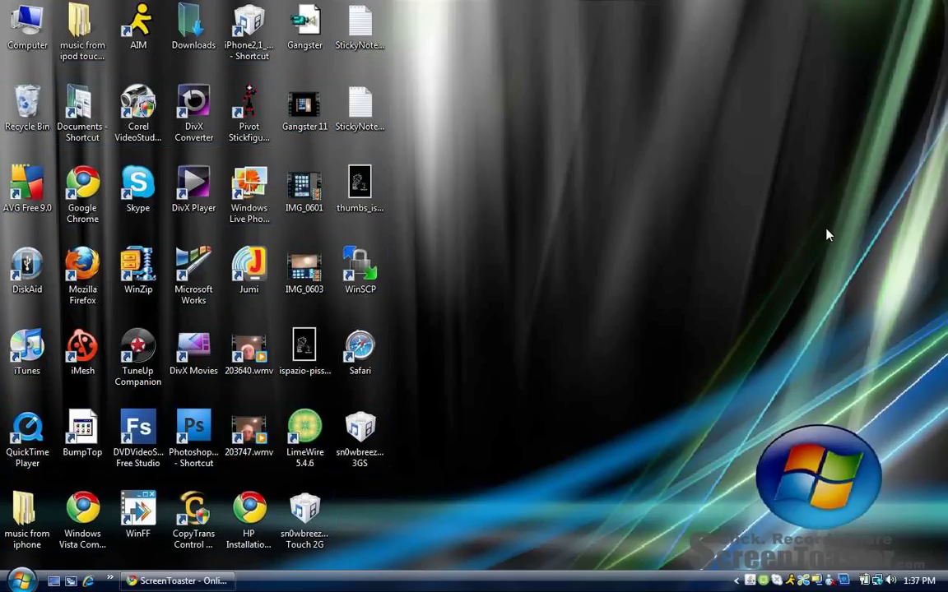
drag(826, 231, 765, 304)
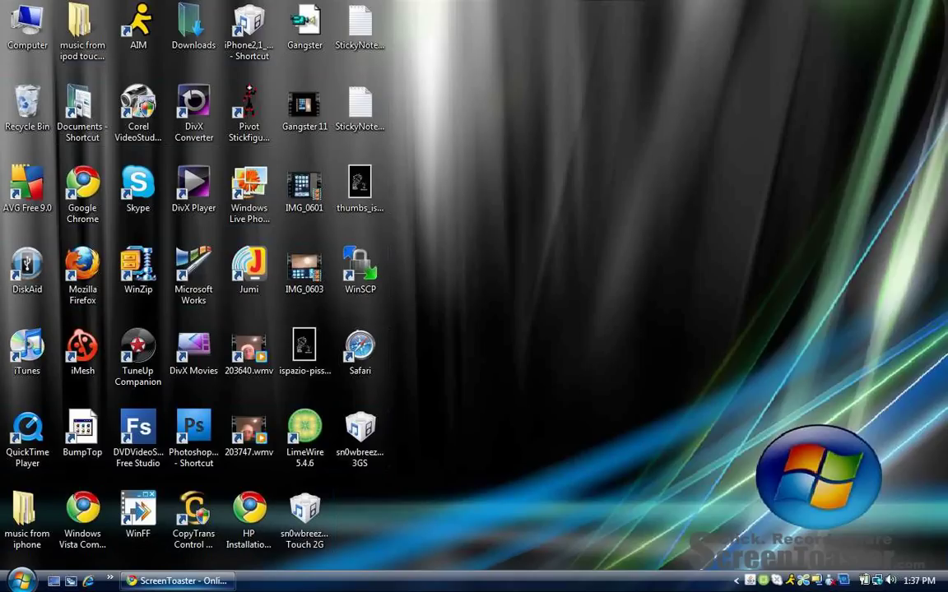
Bring Chrome back and load bumptop.com from 'bumptop' typed in the new tab
click(177, 581)
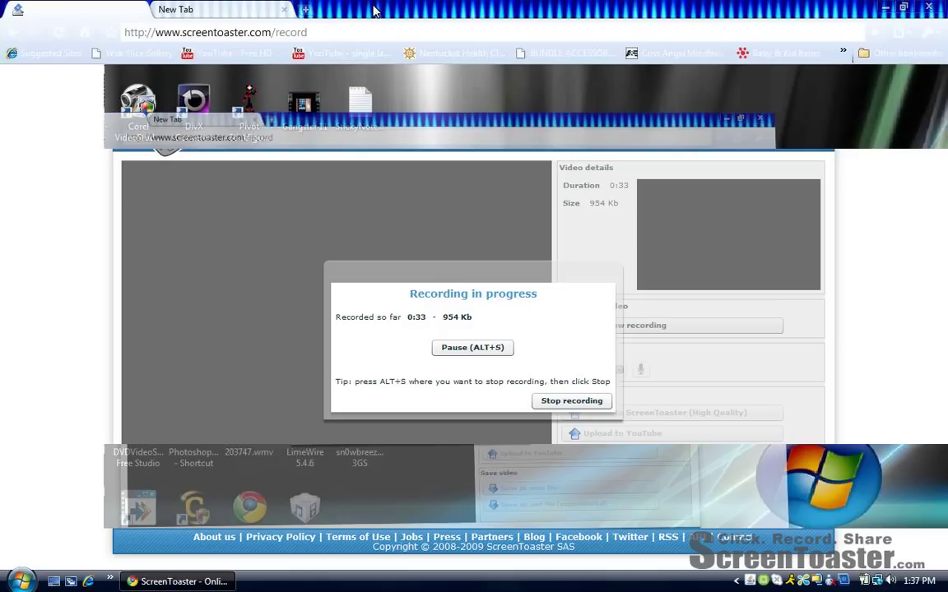
click(264, 14)
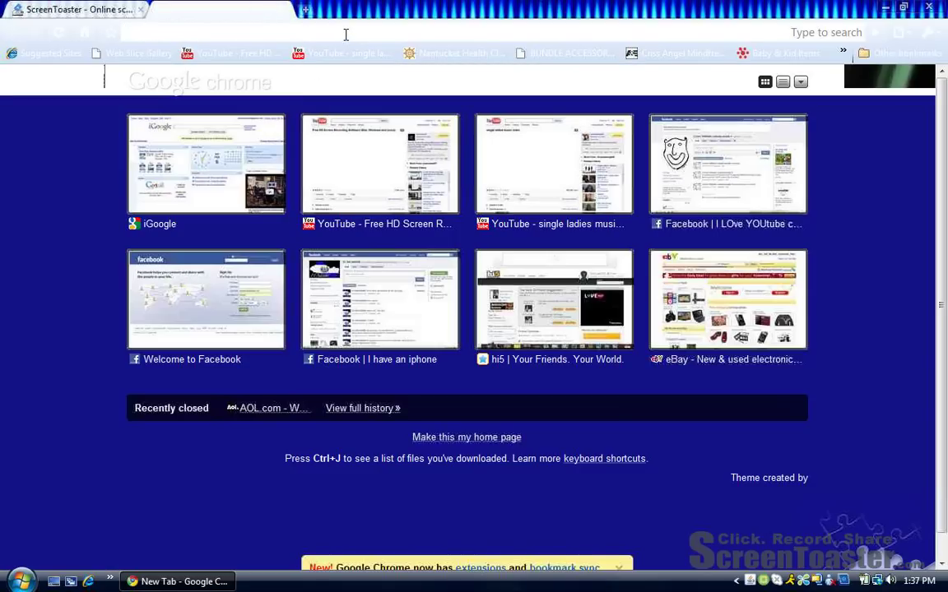
text(bump)
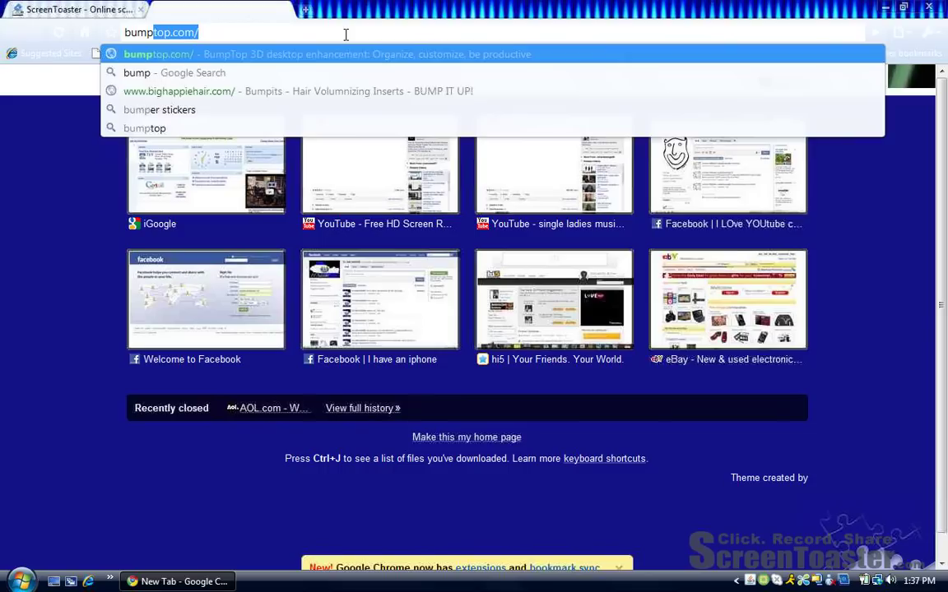
text(top)
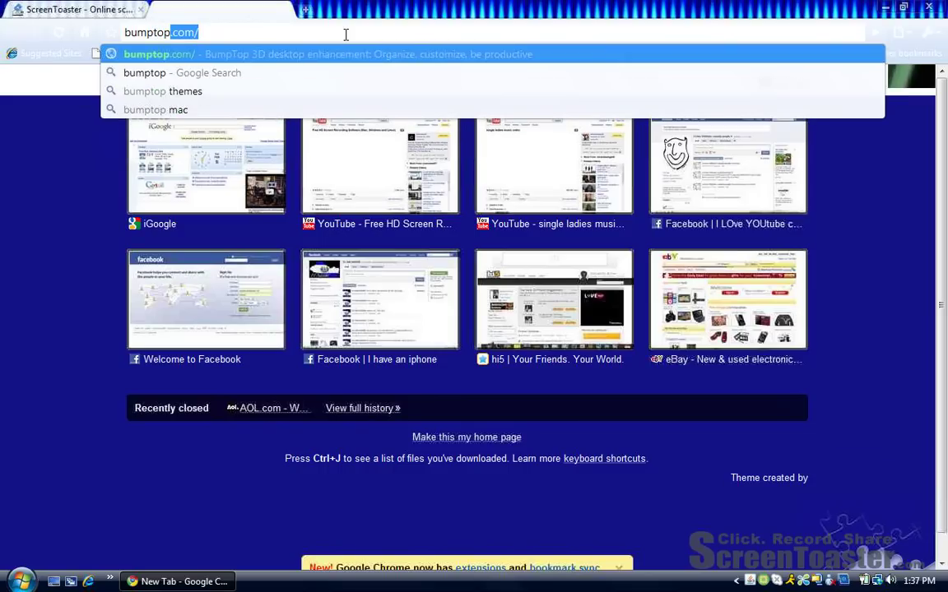
key(Return)
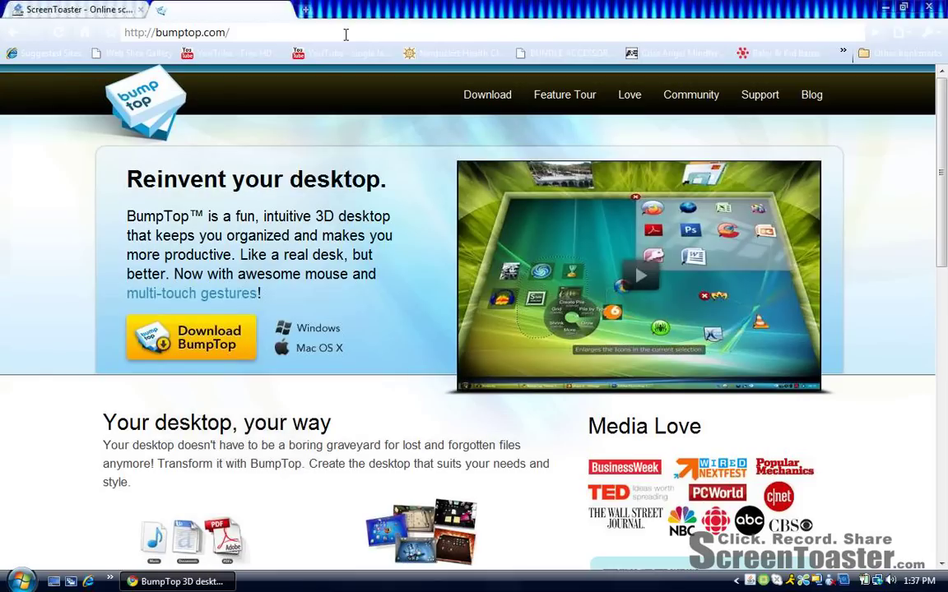
mouse_move(944, 120)
mouse_down()
mouse_move(941, 412)
mouse_move(944, 119)
mouse_up()
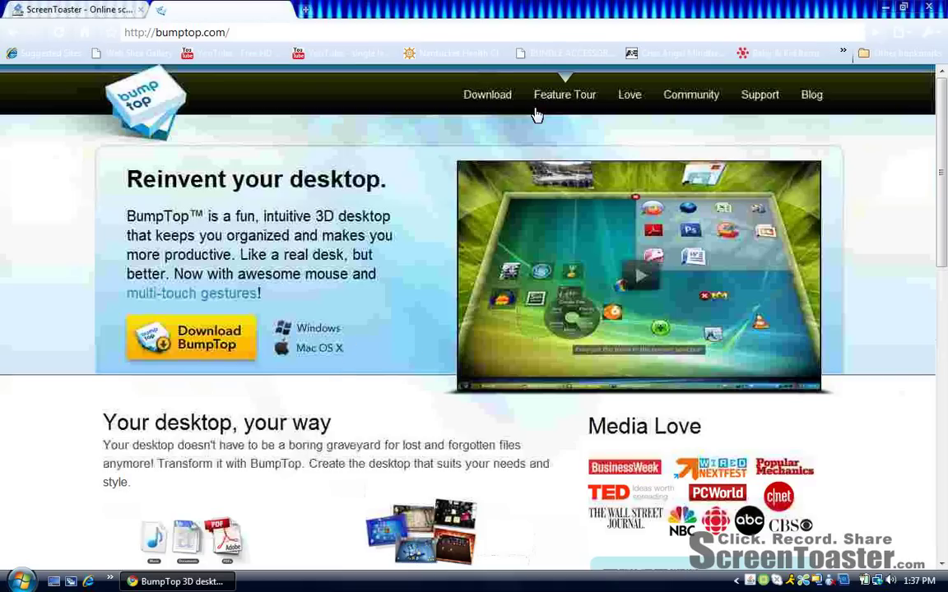
Open the BumpTop Download page and start downloading the BumpTop Free (Windows) installer
click(493, 98)
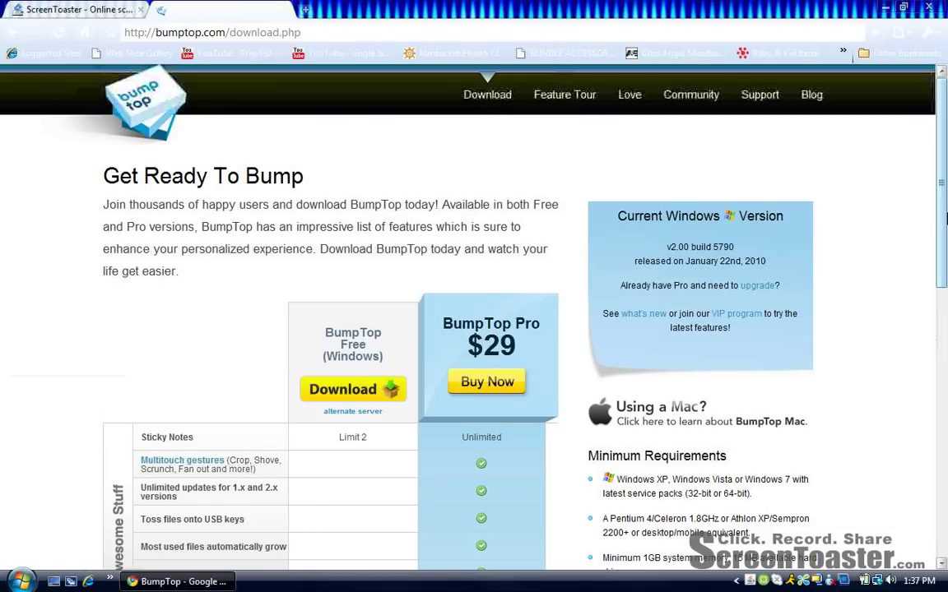
scroll(618, 299, down, 3)
scroll(618, 299, up, 1)
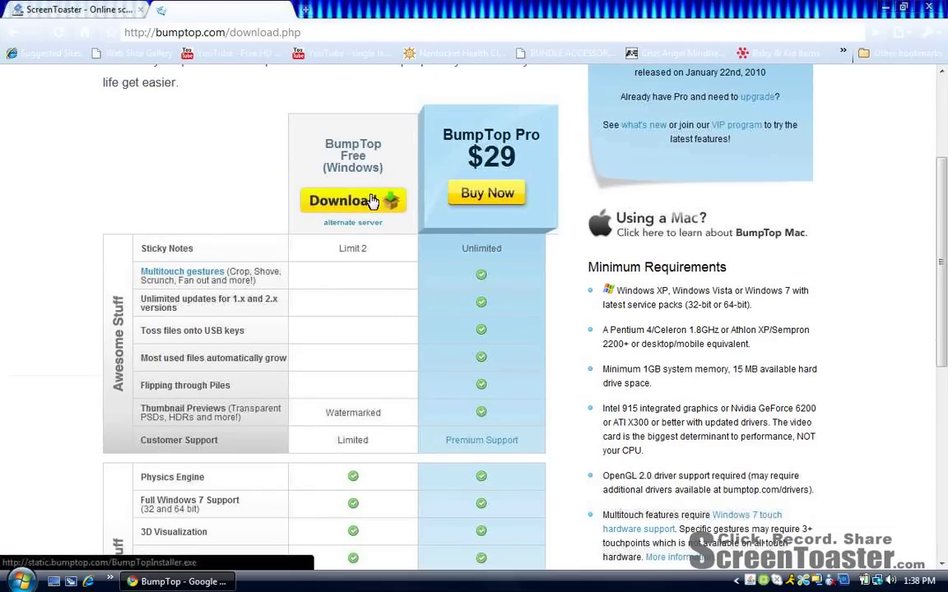
click(944, 135)
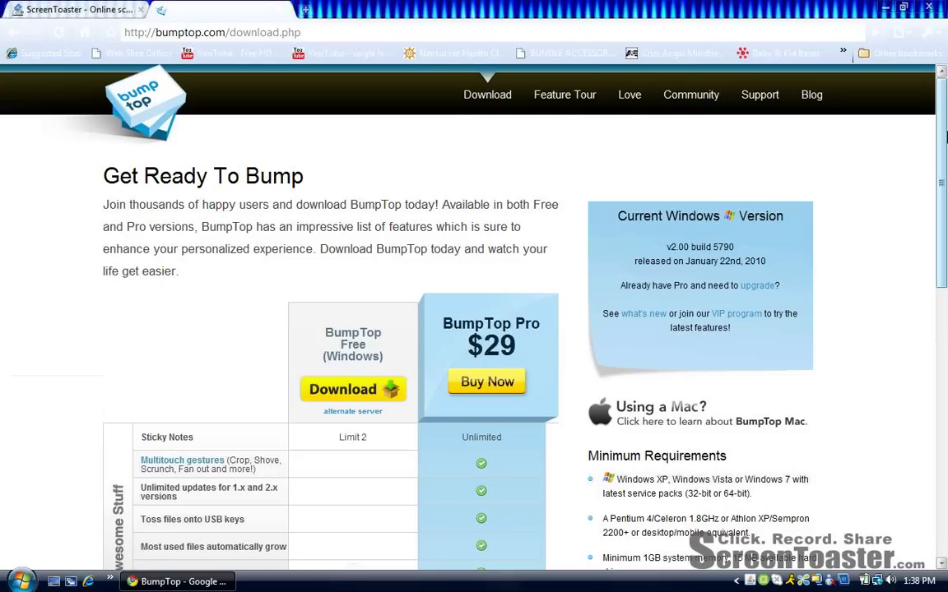
scroll(921, 224, down, 6)
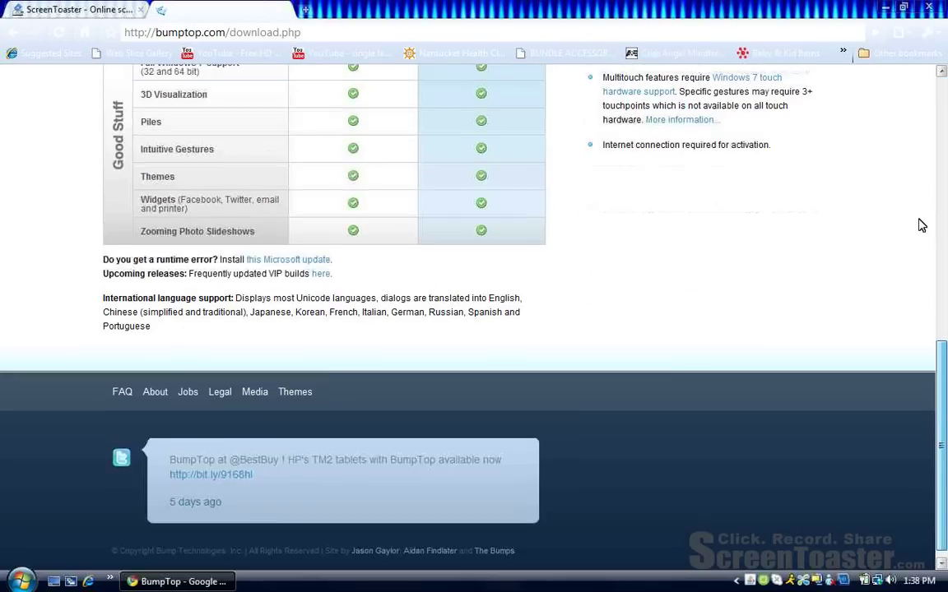
scroll(921, 224, up, 6)
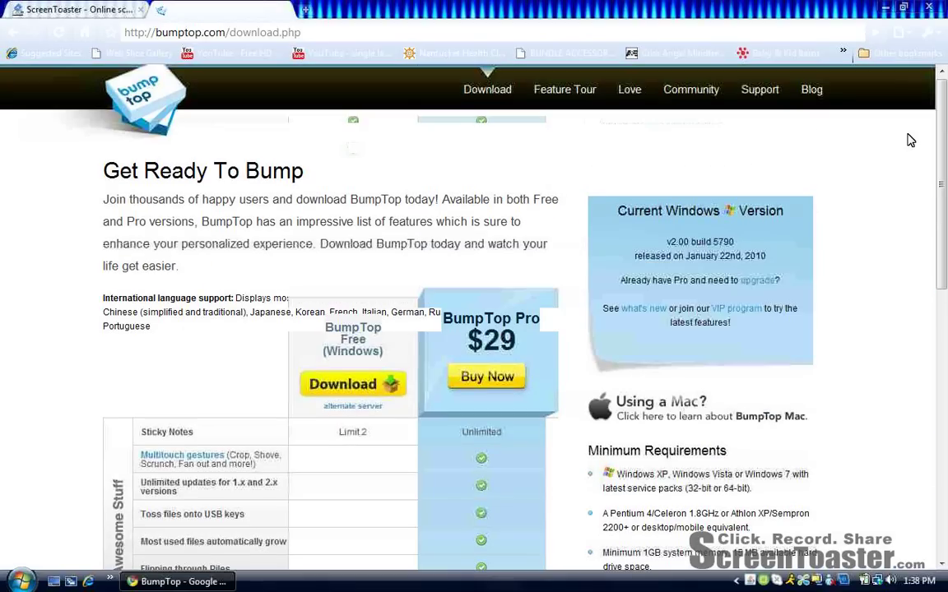
click(375, 387)
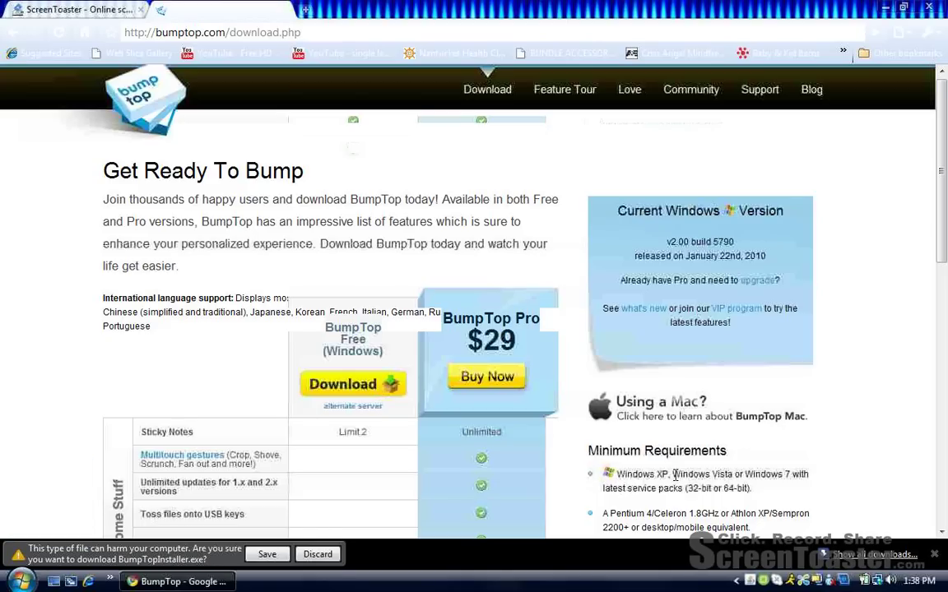
drag(744, 475, 804, 494)
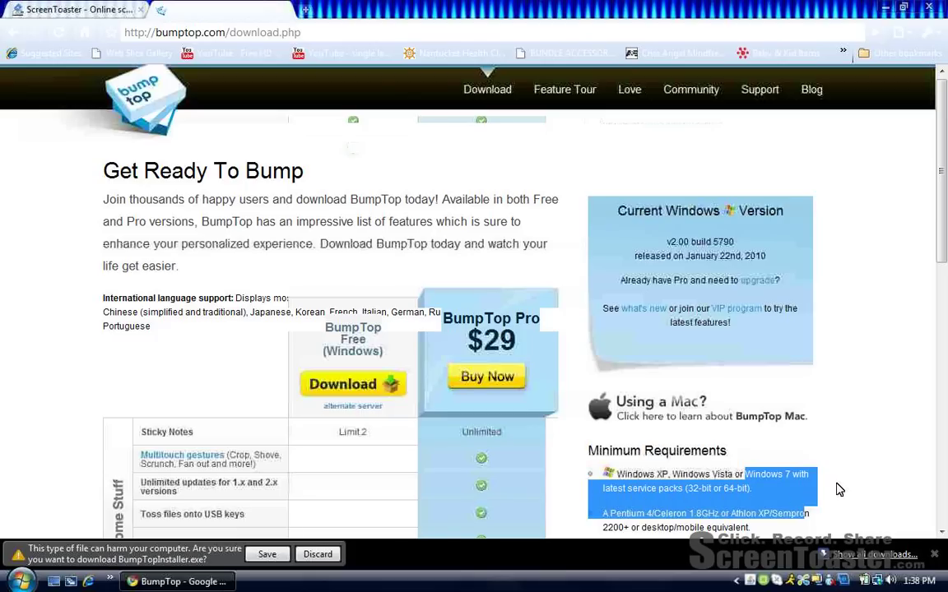
Keep the flagged BumpTopInstaller (6).exe download and open it from the download shelf
click(839, 489)
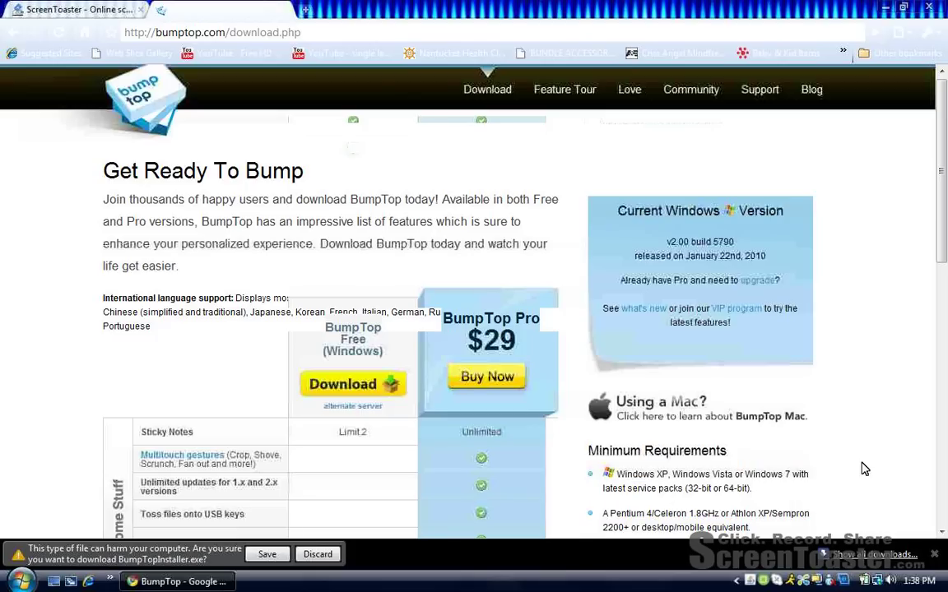
click(267, 555)
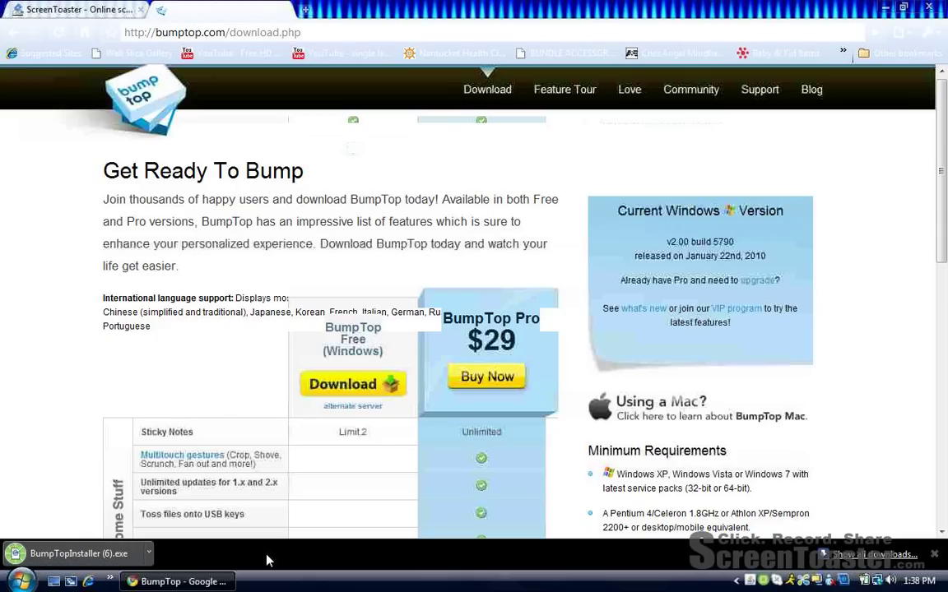
click(123, 554)
Run the BumpTop installer past the Security Warning, minimize Chrome, and dismiss the duplicate warning
click(120, 553)
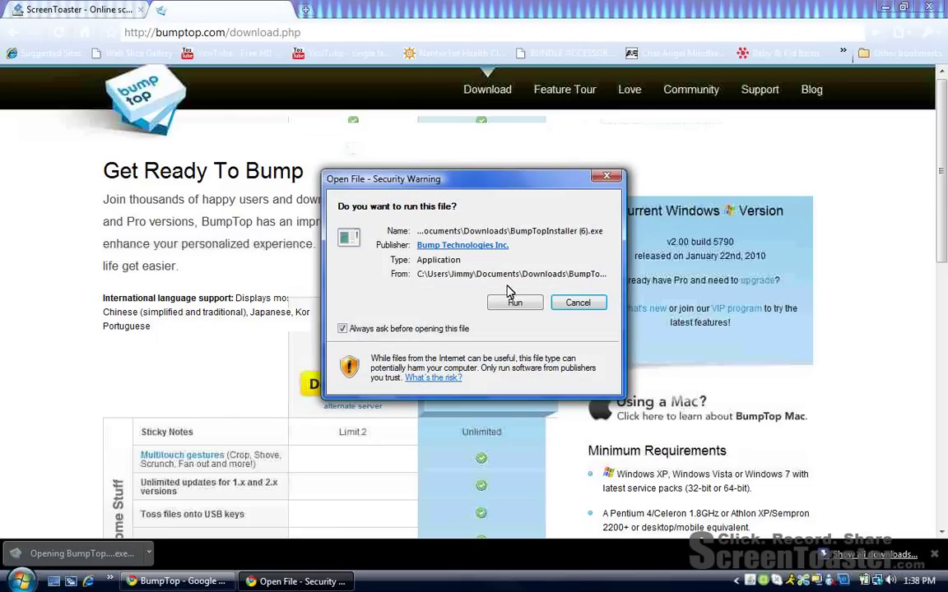
click(514, 303)
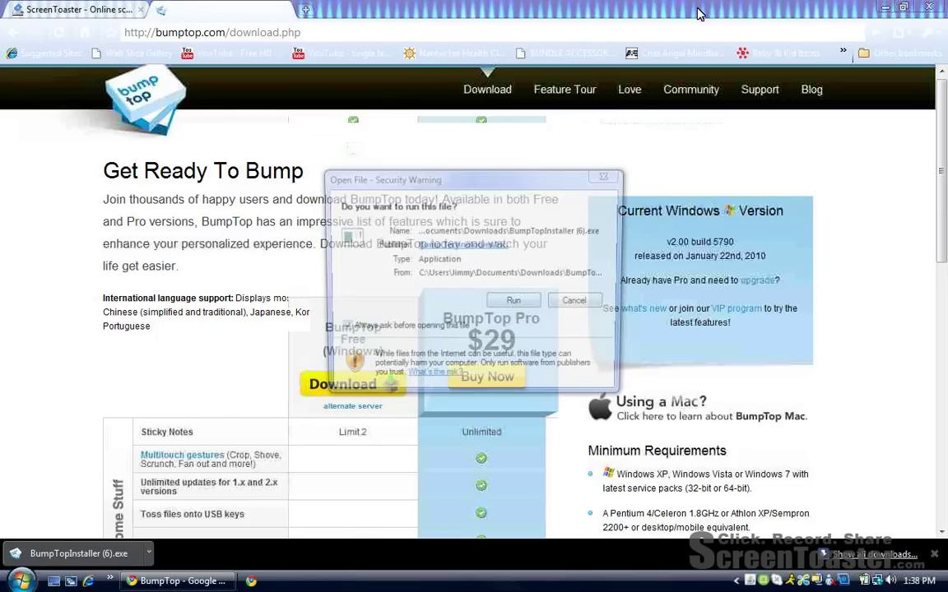
click(892, 12)
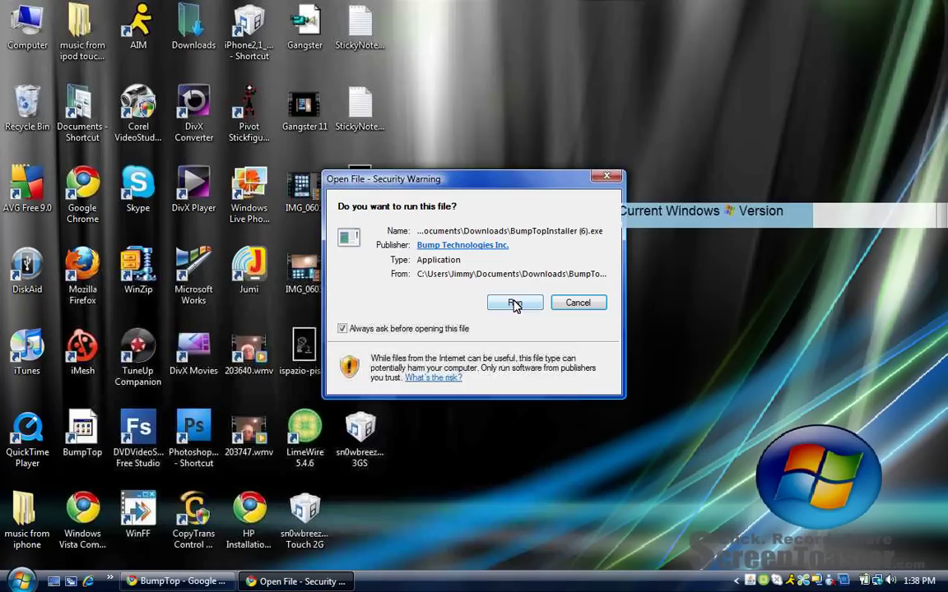
click(598, 178)
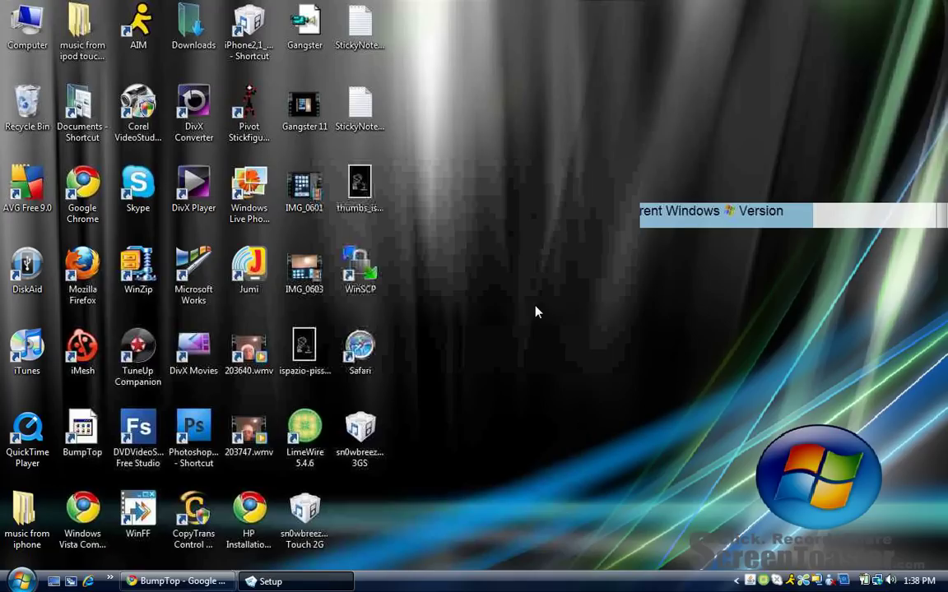
Pass the welcome page, accept the licence agreement, and continue to installation
click(566, 410)
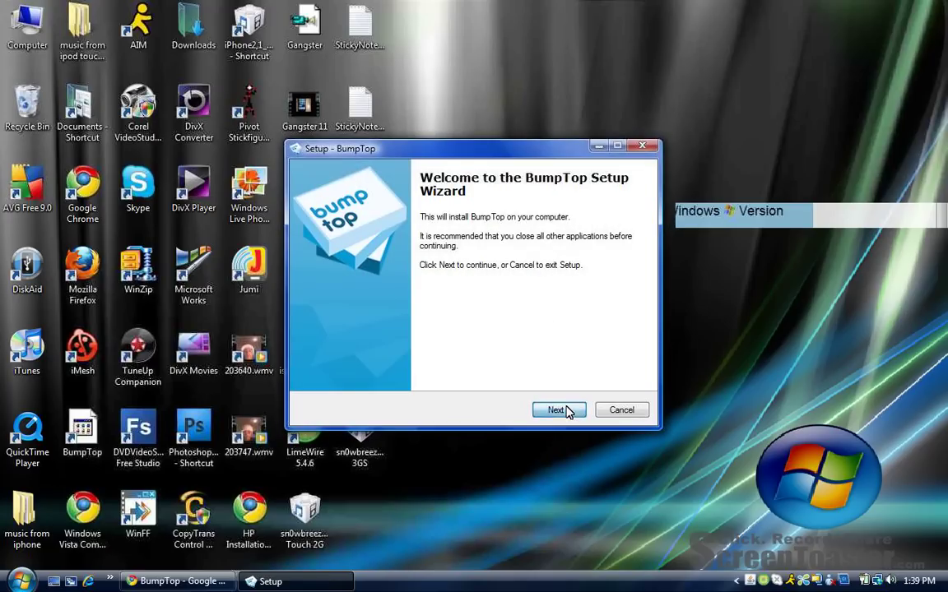
click(325, 365)
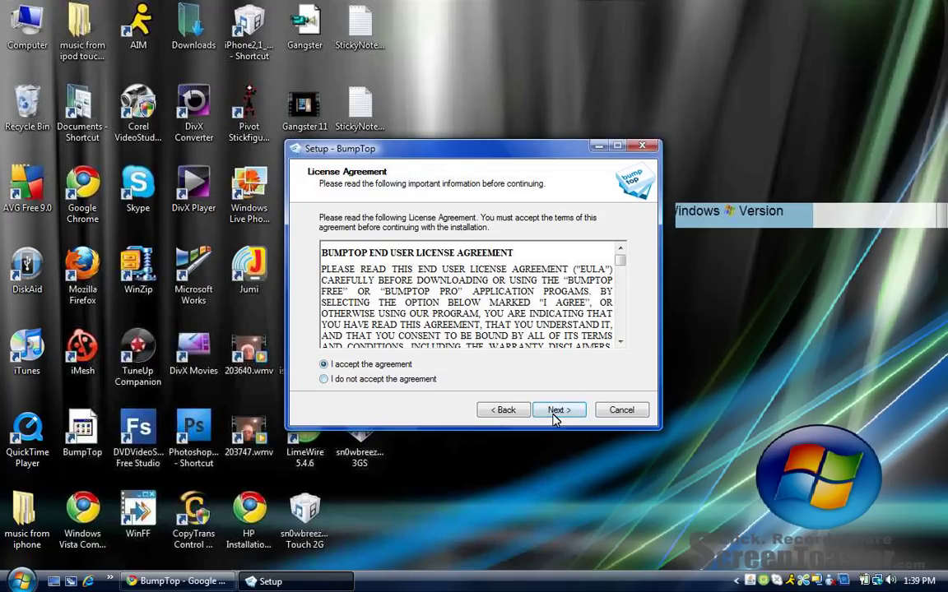
click(557, 410)
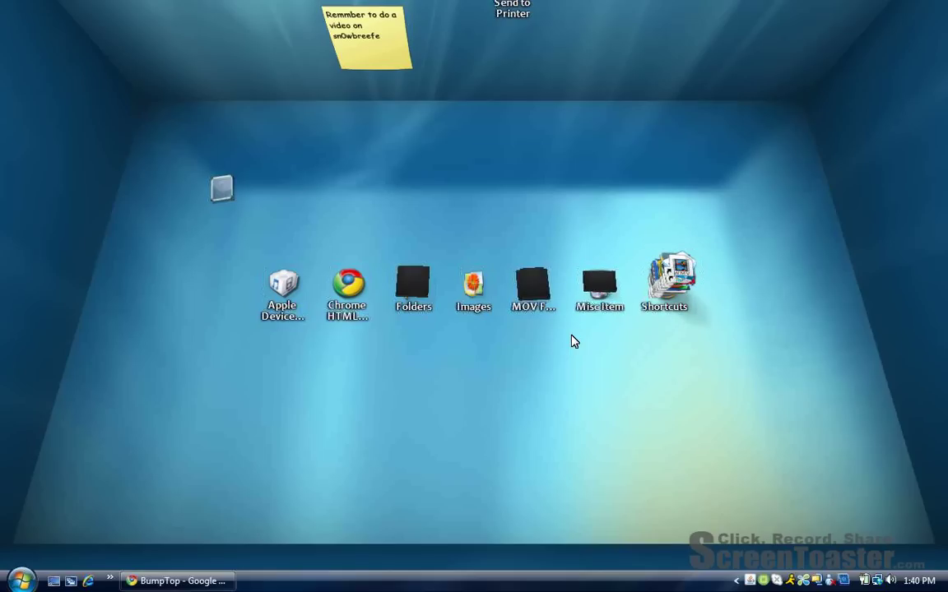
Select the Shortcuts pile and spread its icons across the floor
click(679, 267)
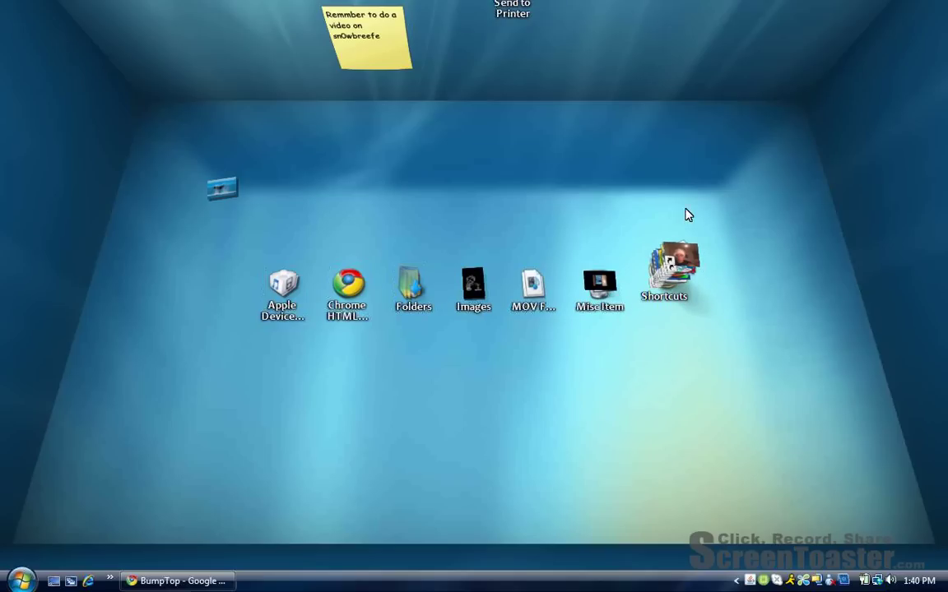
mouse_move(733, 239)
mouse_down()
mouse_move(630, 258)
mouse_move(701, 328)
mouse_move(709, 317)
mouse_up()
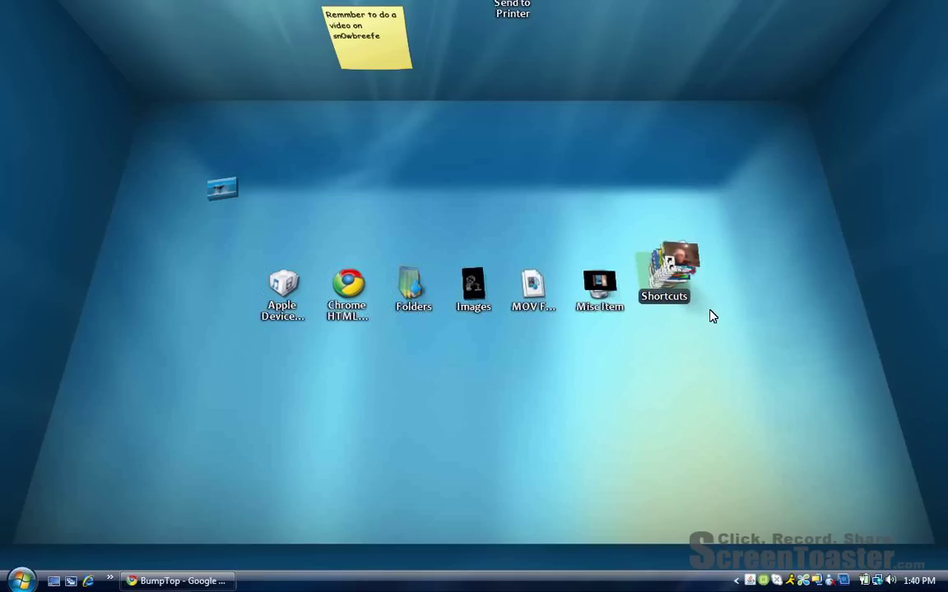
right_click(674, 255)
click(722, 243)
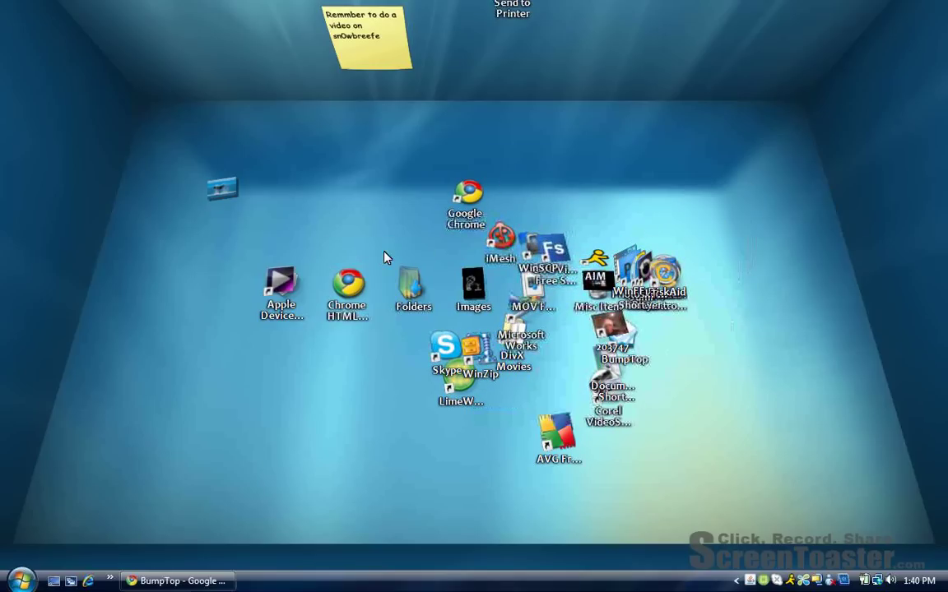
Move WinFF right, QuickTime Player left and Skype lower left, then lasso the loose icons
drag(629, 270, 704, 196)
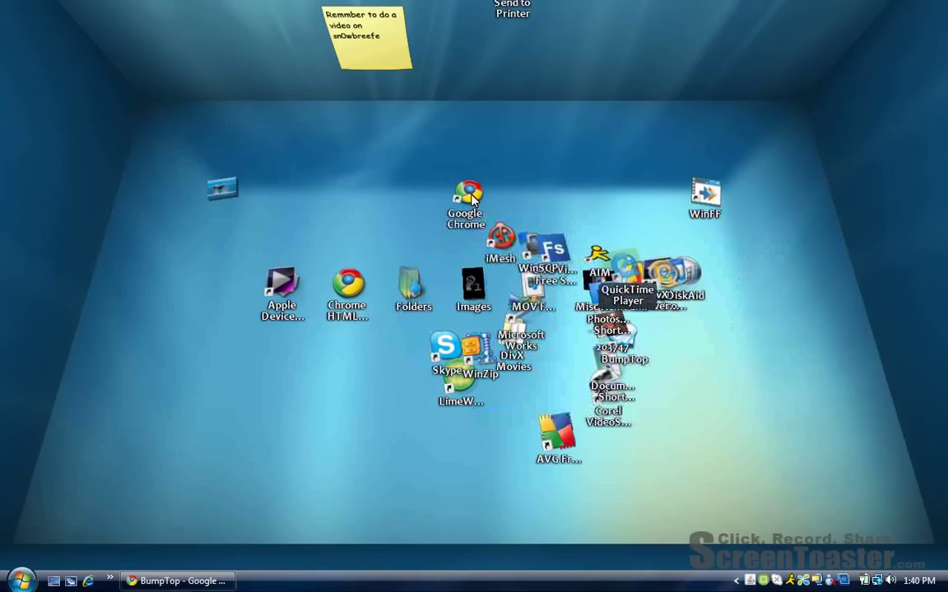
drag(627, 290, 176, 218)
drag(445, 346, 241, 424)
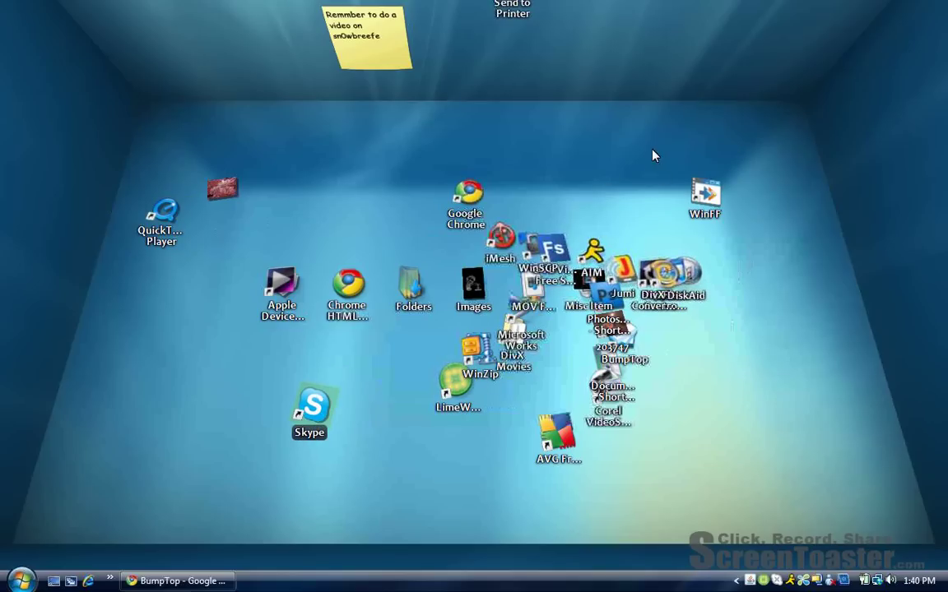
mouse_move(545, 193)
mouse_down()
mouse_move(470, 127)
mouse_move(250, 141)
mouse_move(135, 176)
mouse_move(105, 362)
mouse_move(283, 527)
mouse_move(448, 526)
mouse_move(690, 429)
mouse_move(765, 203)
mouse_move(737, 136)
mouse_move(653, 215)
mouse_up()
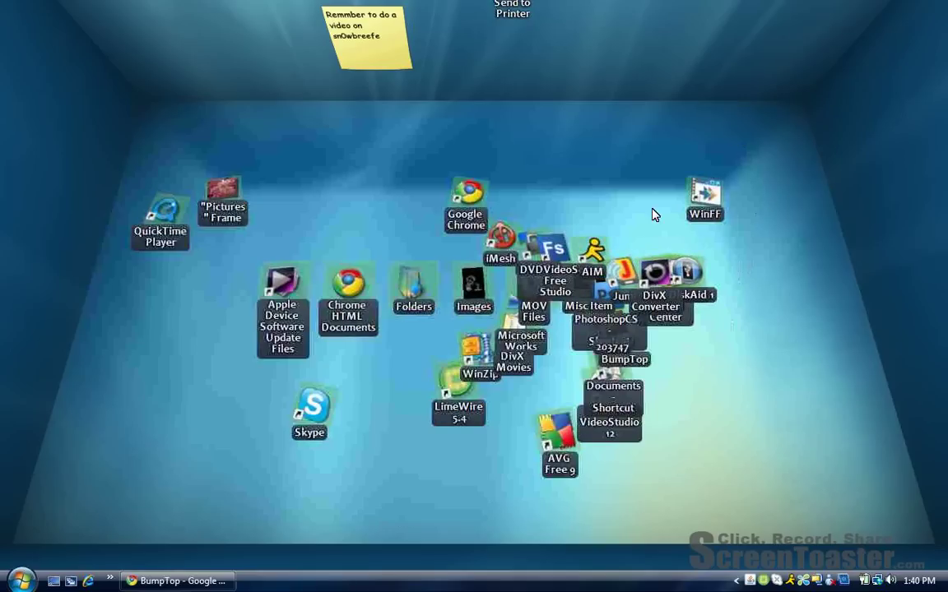
Sort the selected icons into piles using Pile by Type from the pie menu
click(627, 284)
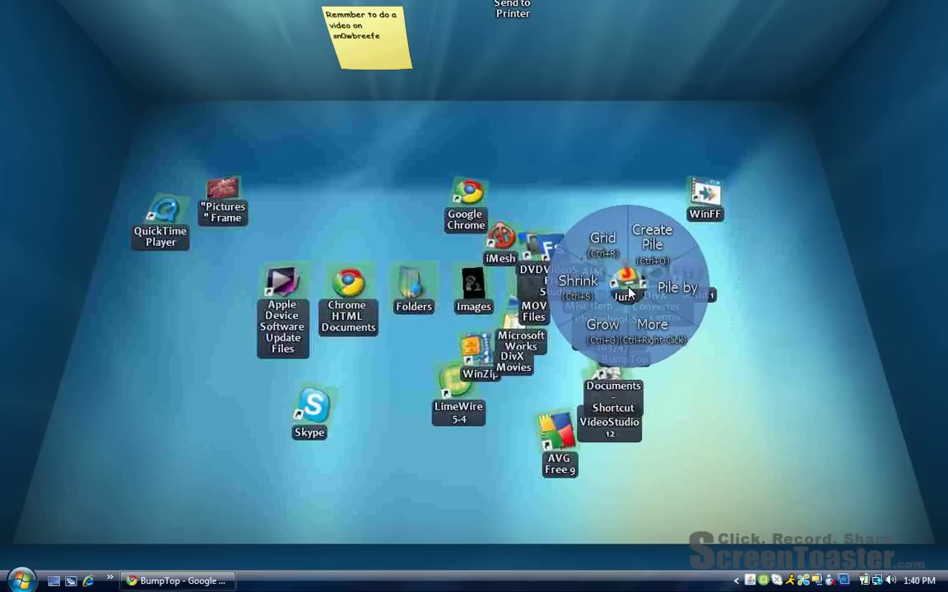
click(674, 292)
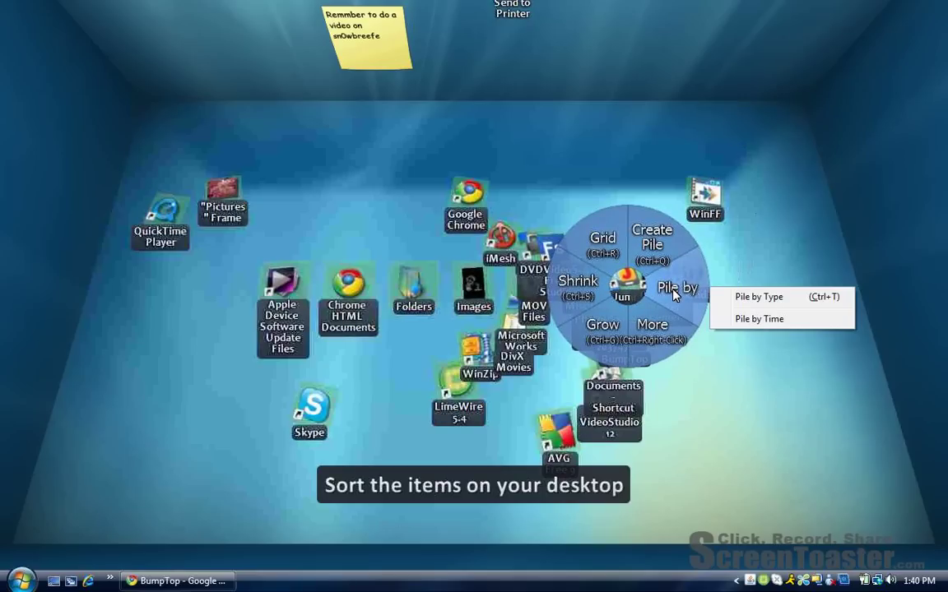
click(743, 297)
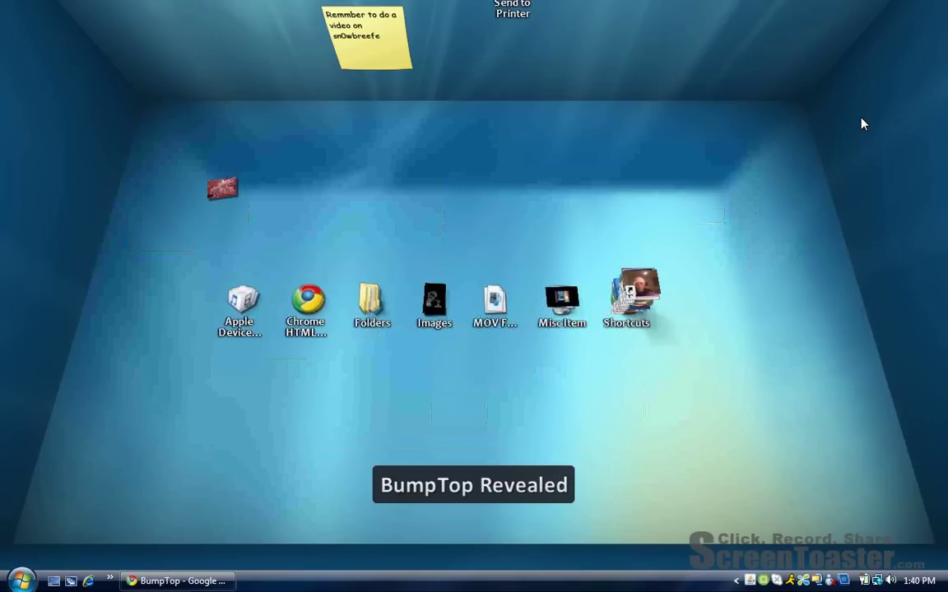
Zoom in, pin Mozilla Firefox and the Pivot stick-figure icon to the back wall, then face the Twitter wall
double_click(918, 124)
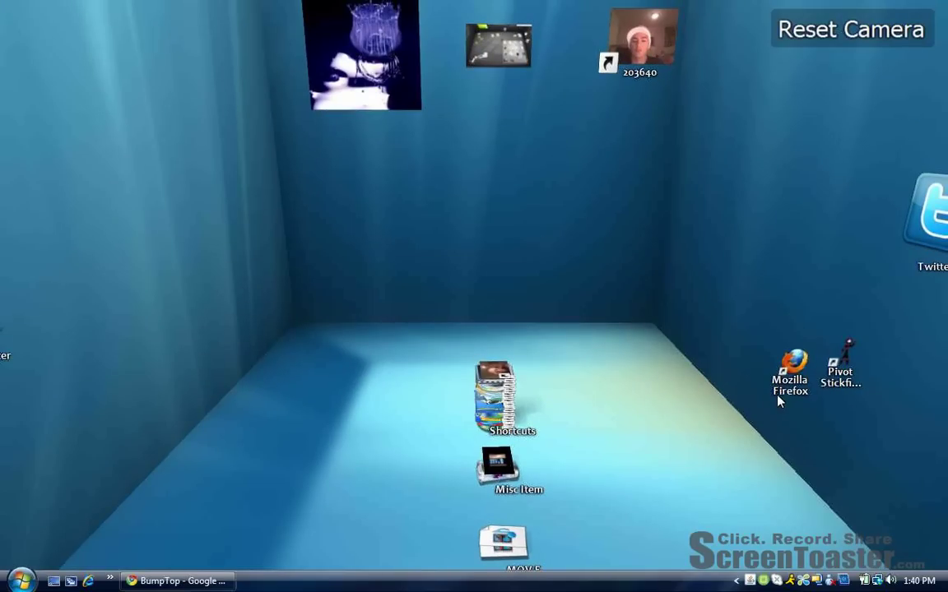
drag(791, 365, 461, 152)
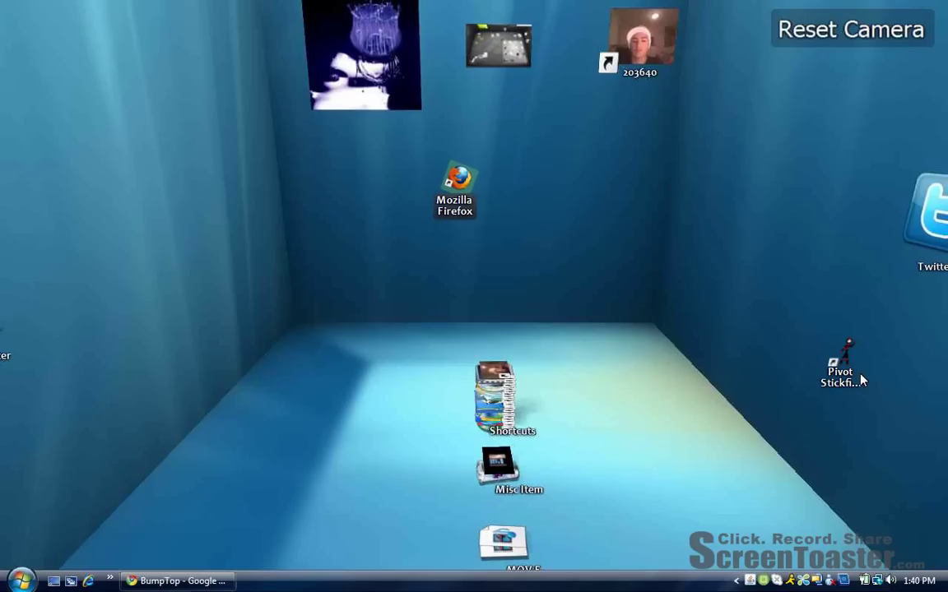
drag(835, 356, 510, 103)
double_click(814, 236)
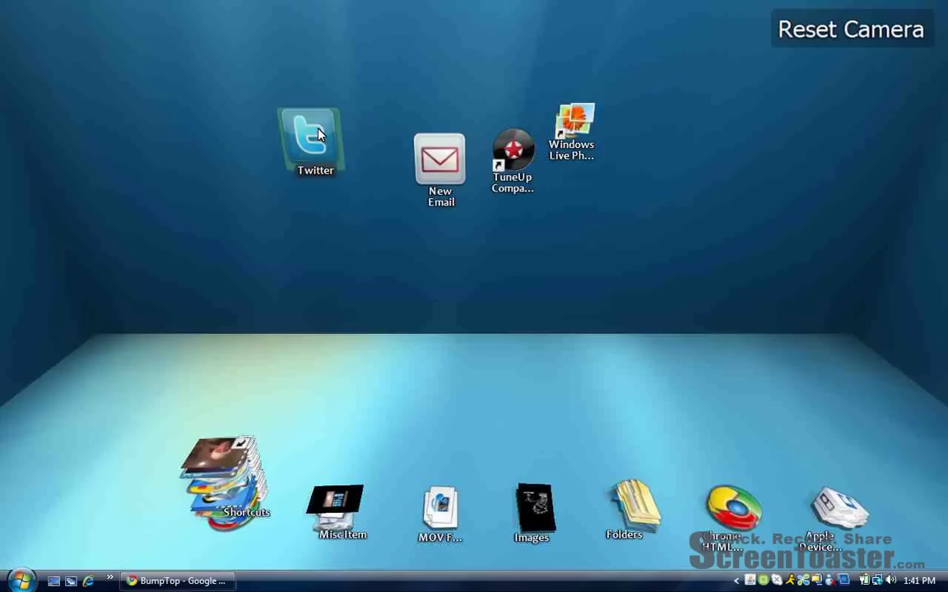
Open the Twitter update box, close it without posting, and reset the view
double_click(321, 123)
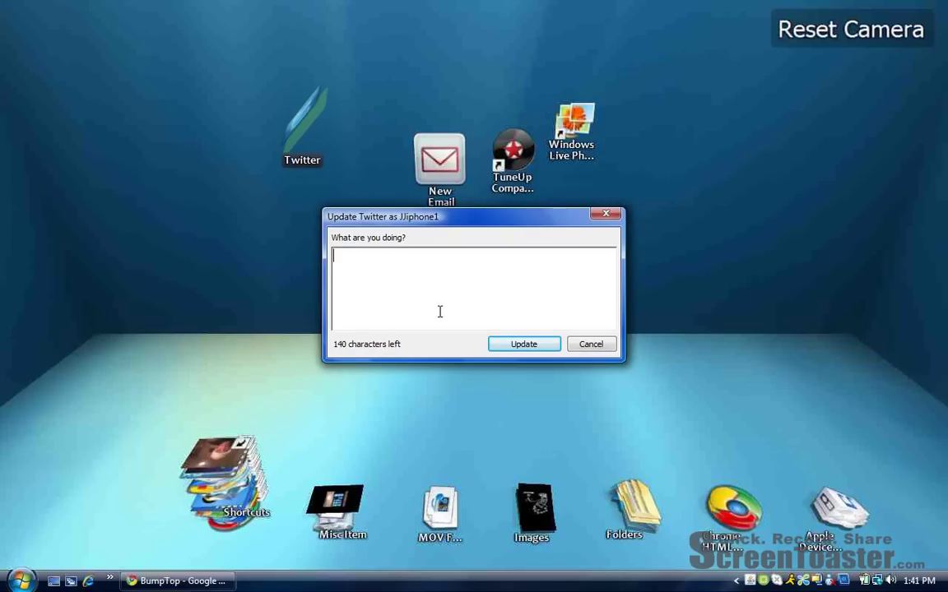
click(606, 214)
scroll(745, 152, up, 3)
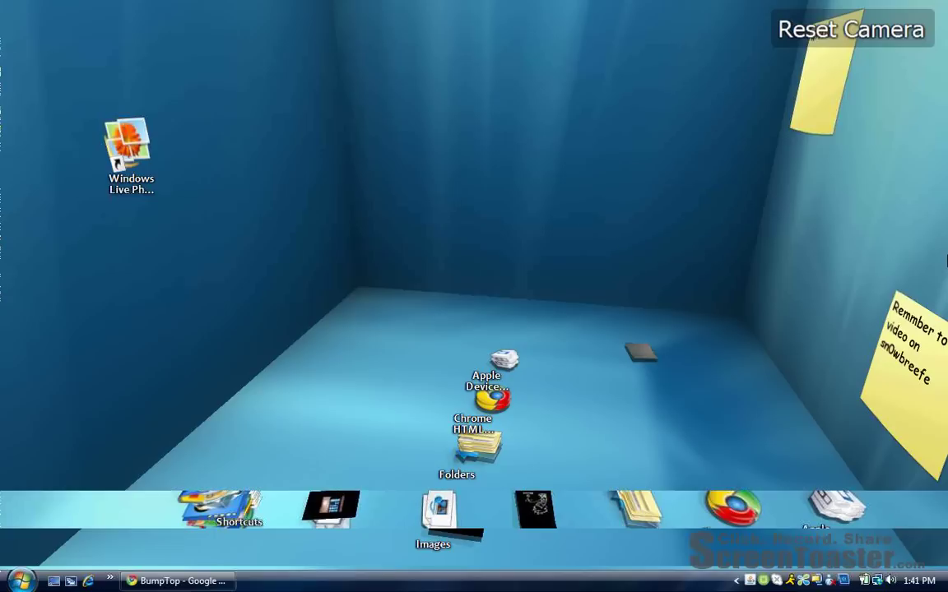
scroll(852, 167, up, 2)
scroll(852, 167, down, 5)
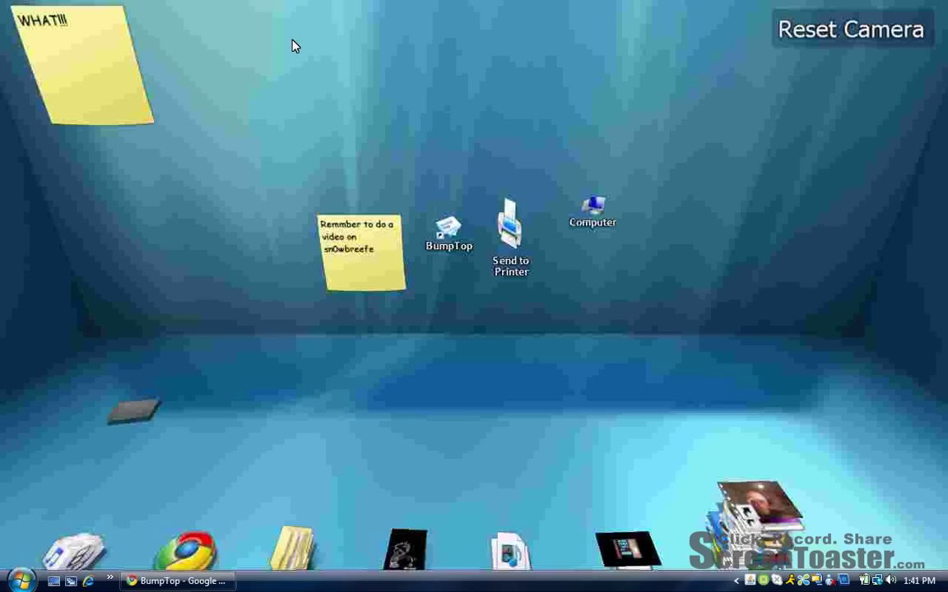
Show the wall's list of available widgets, then close it
right_click(328, 134)
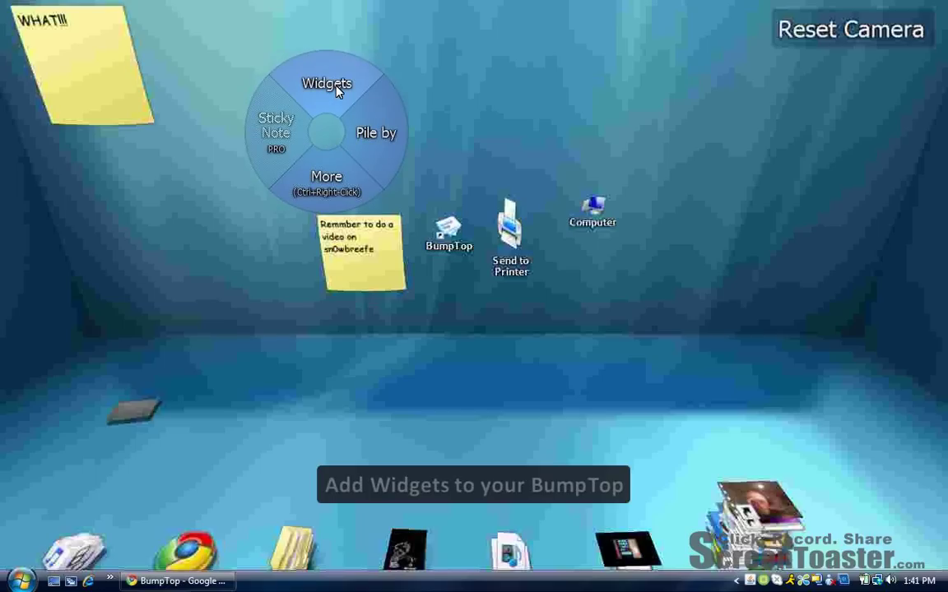
click(302, 79)
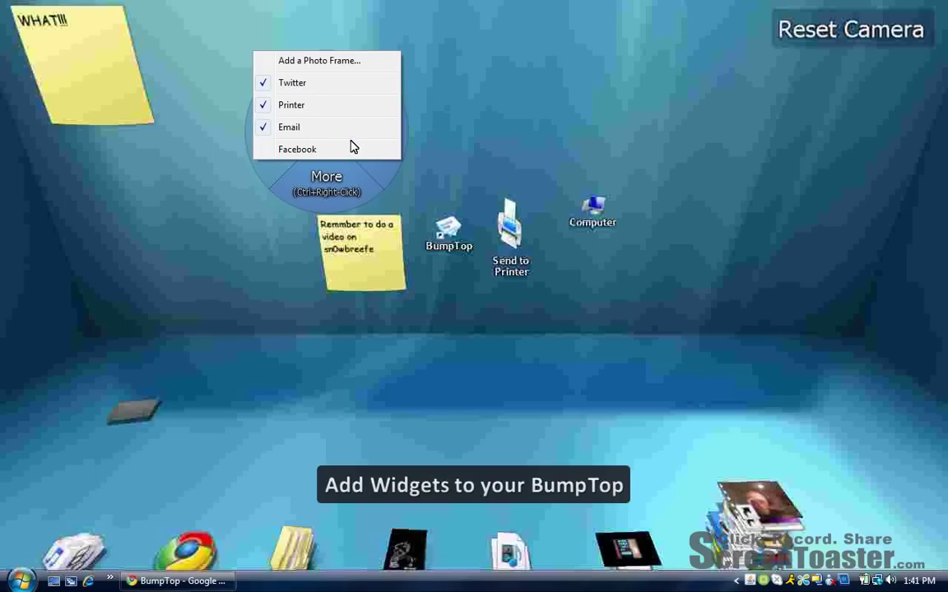
click(452, 135)
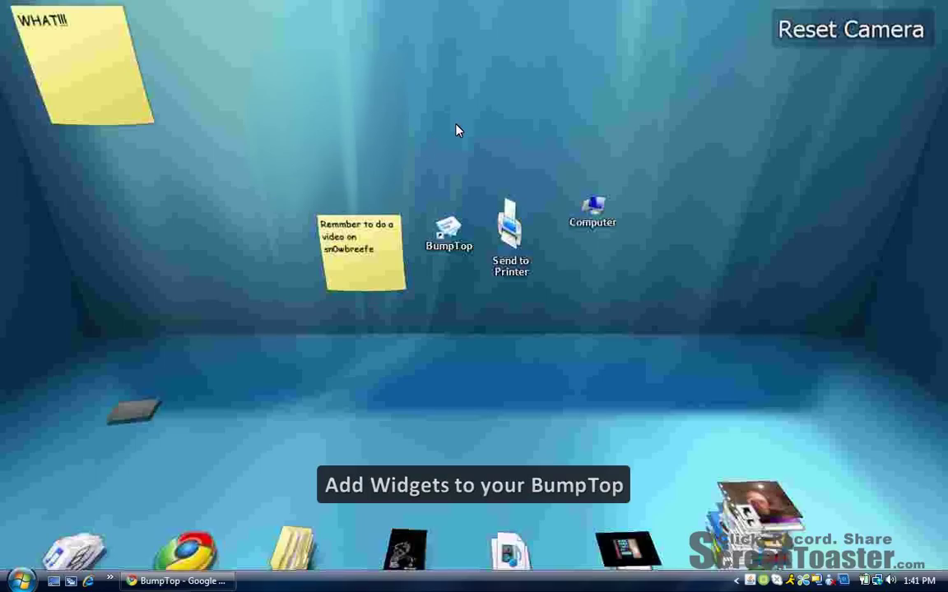
Open the sticky note editor, close it unchanged, and shrink the sticky note
double_click(362, 249)
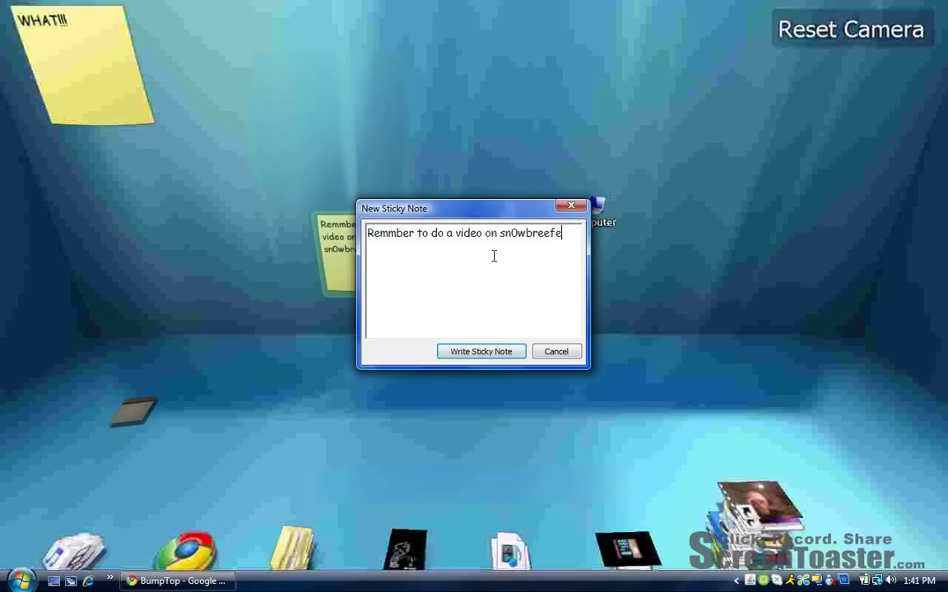
click(571, 205)
right_click(362, 266)
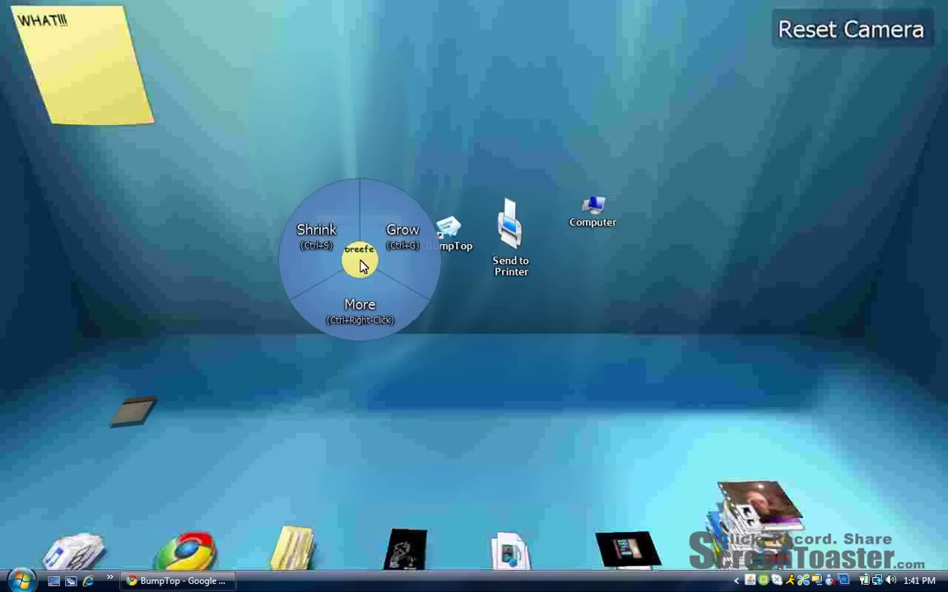
click(327, 240)
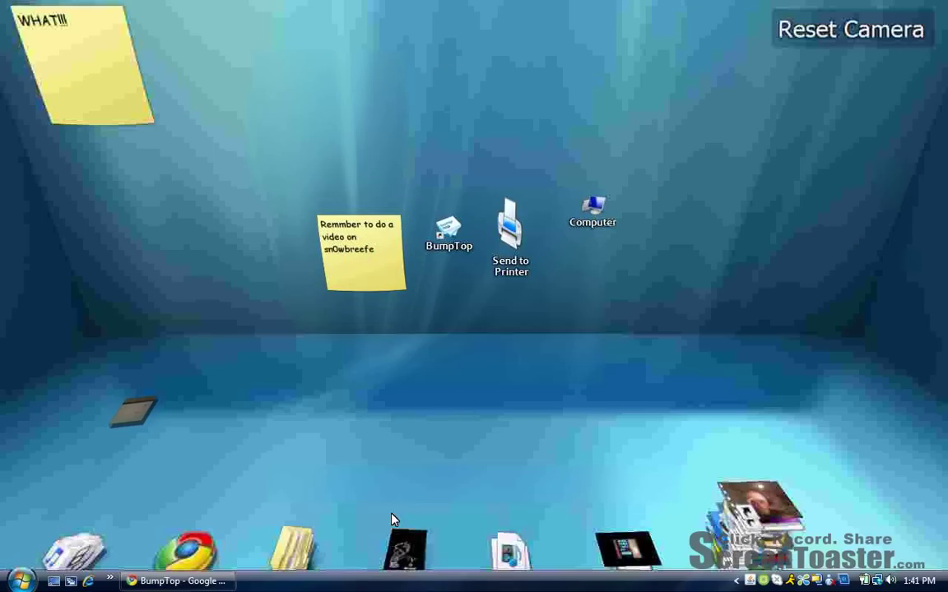
Move the Images pile up onto the back wall and break it apart
drag(403, 545, 665, 185)
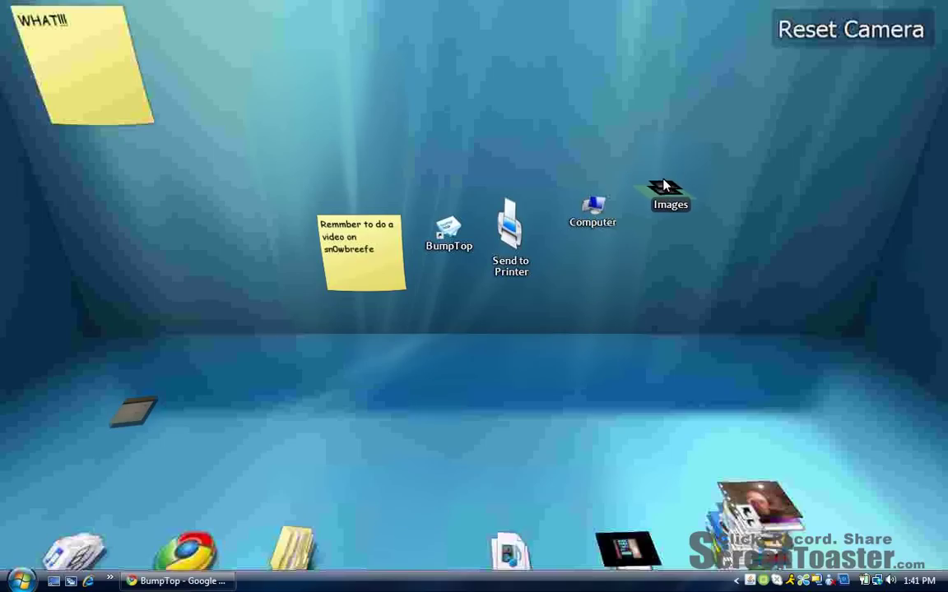
right_click(665, 185)
click(648, 190)
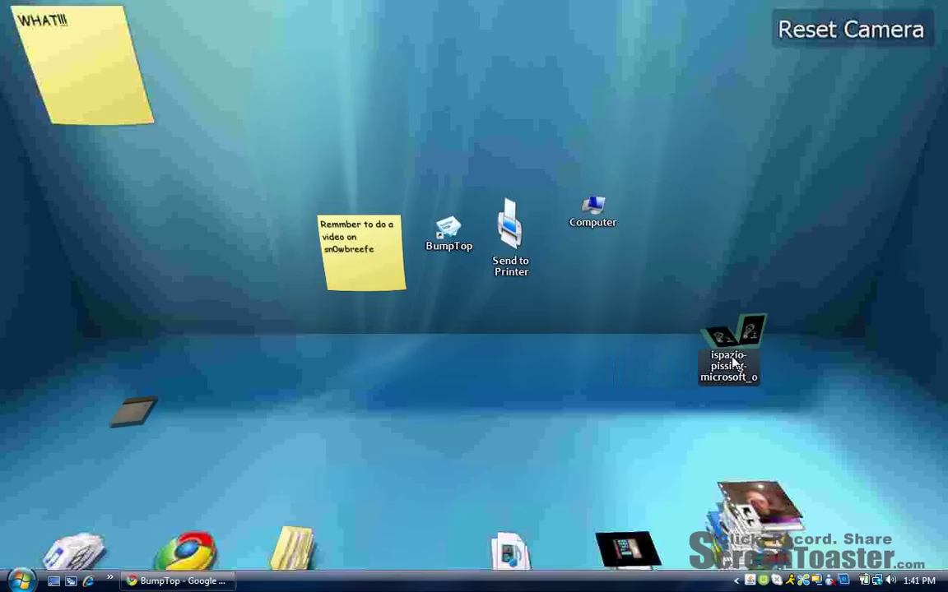
Place the small cartoon image on the back wall and Grow it repeatedly to maximum size
drag(704, 338, 663, 161)
right_click(663, 162)
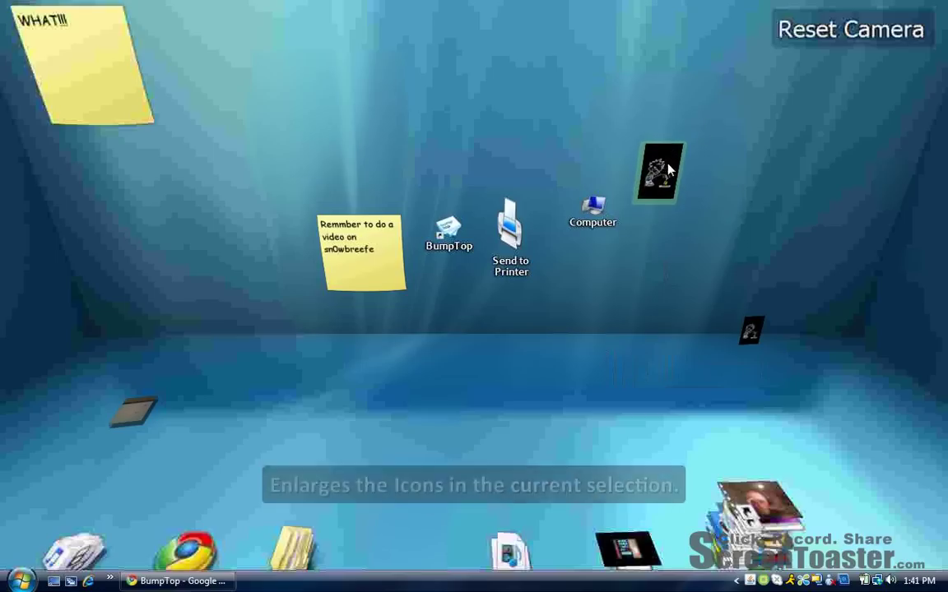
click(704, 140)
right_click(666, 181)
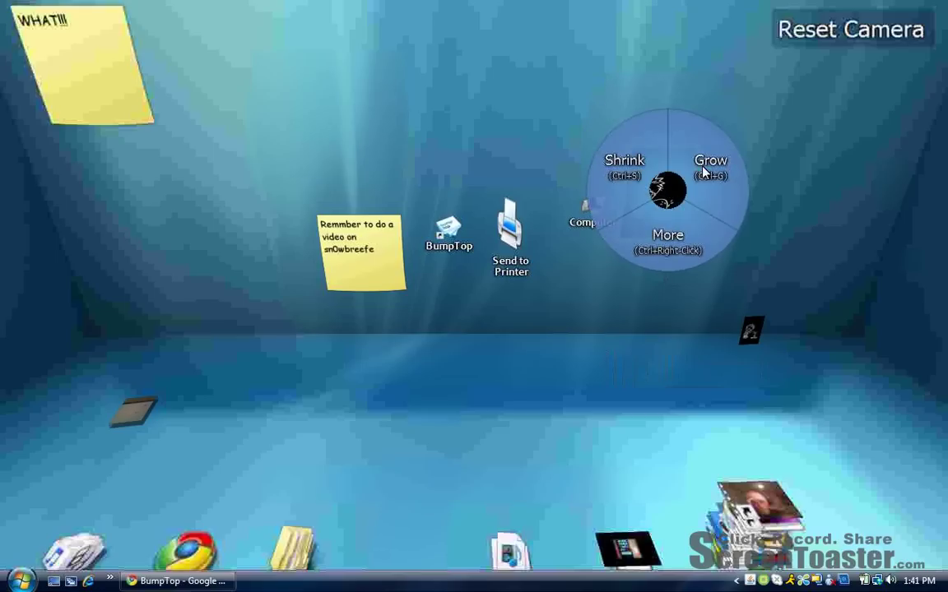
click(703, 140)
right_click(677, 199)
click(719, 182)
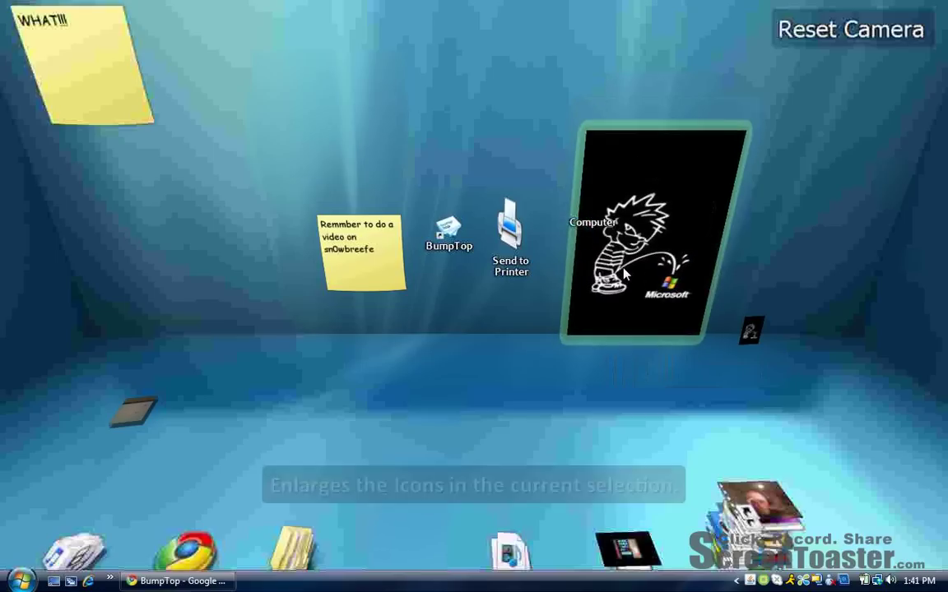
right_click(690, 212)
click(690, 213)
right_click(693, 218)
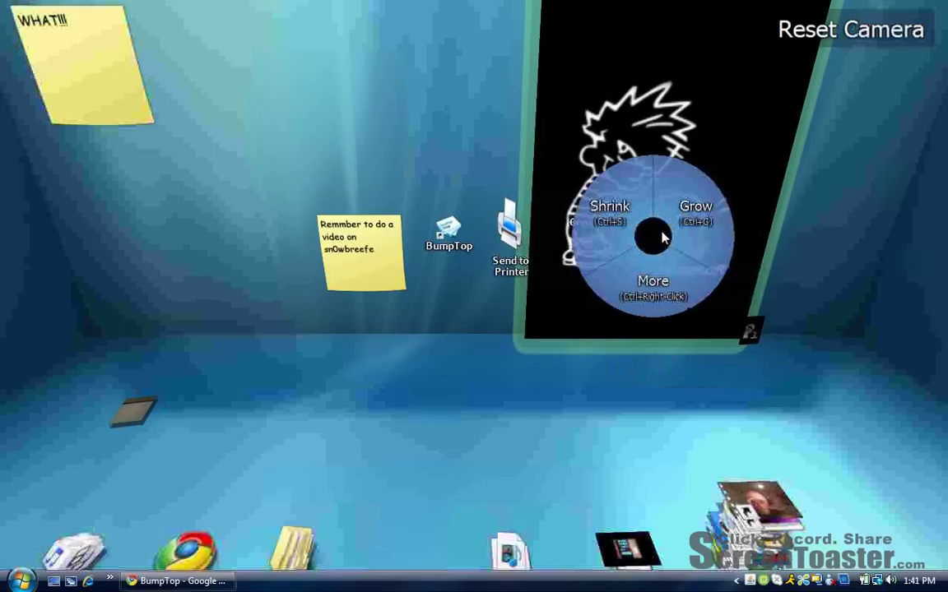
click(695, 222)
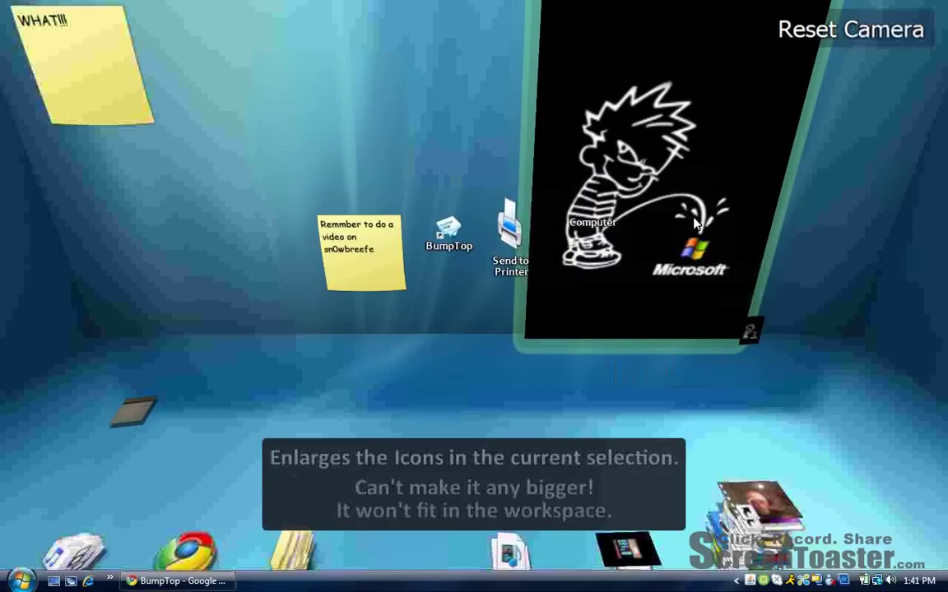
Shrink the oversized Microsoft image back down to a small tile on the wall
right_click(656, 192)
click(621, 172)
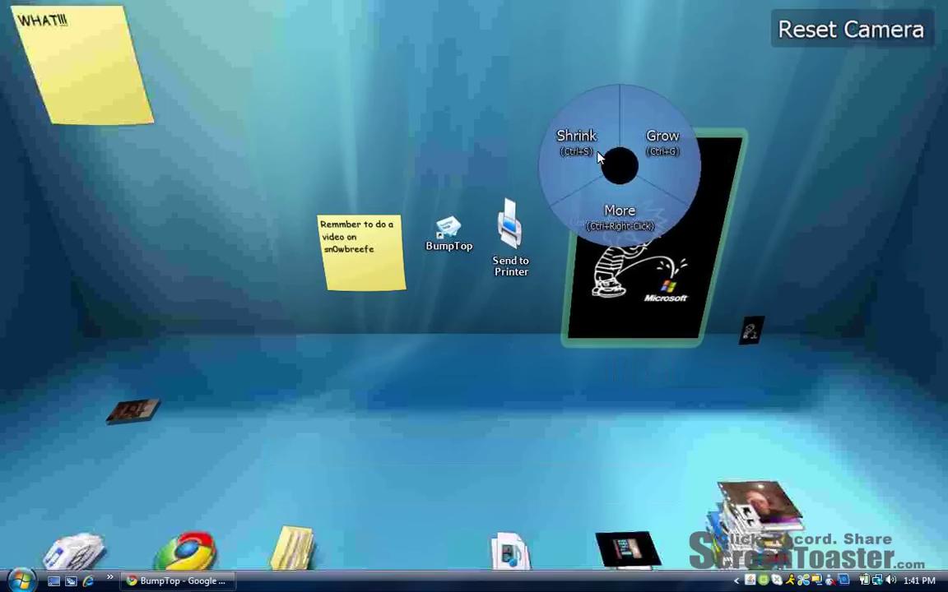
click(563, 146)
right_click(654, 261)
click(613, 235)
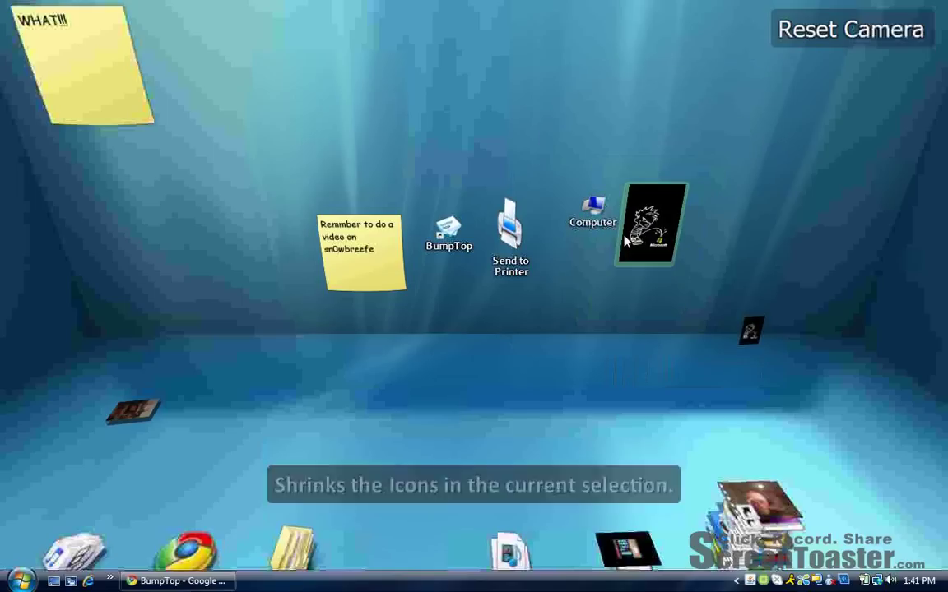
scroll(580, 417, down, 2)
Swing the camera to the floor, the Twitter wall and a room overview, ending overhead on the floor
double_click(577, 419)
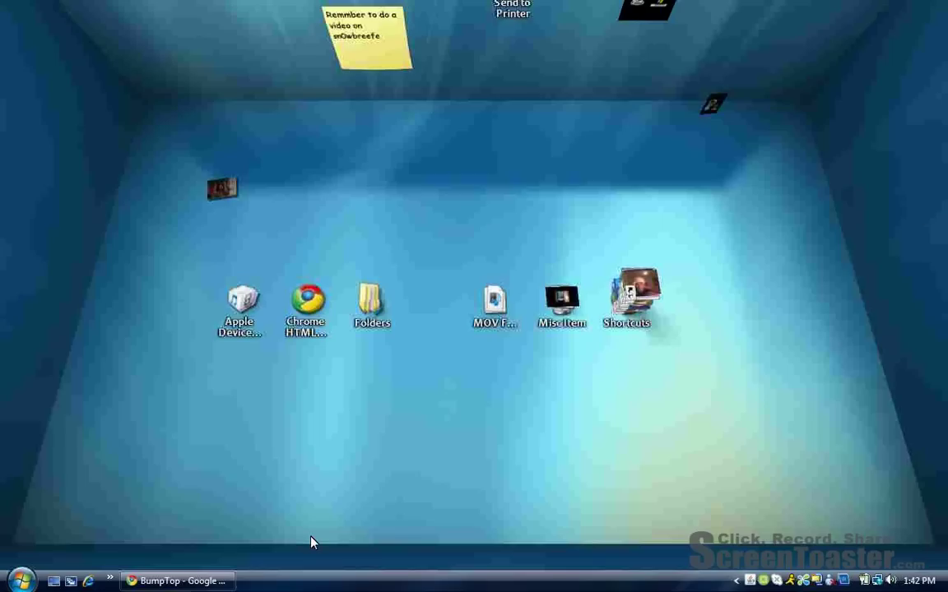
scroll(772, 122, up, 5)
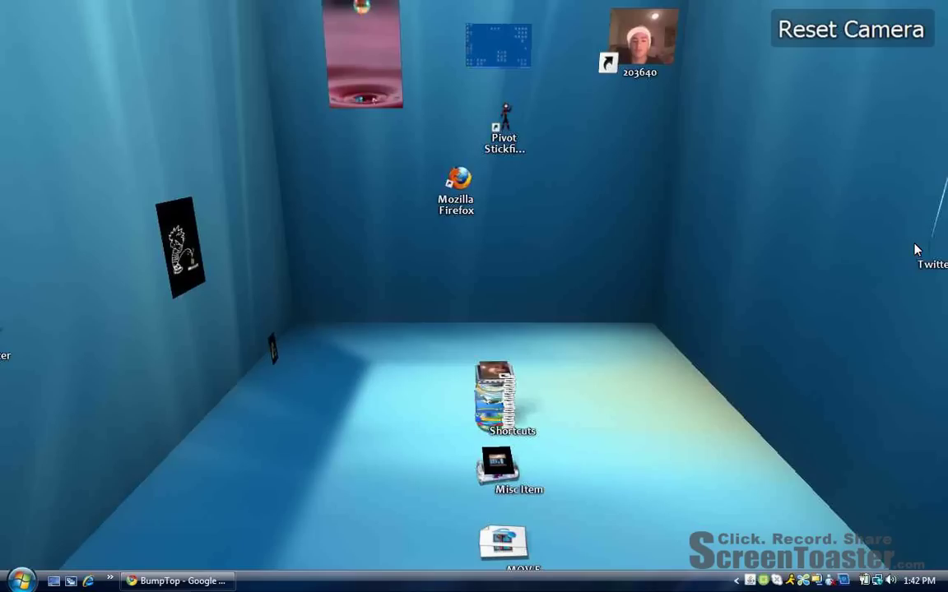
double_click(844, 330)
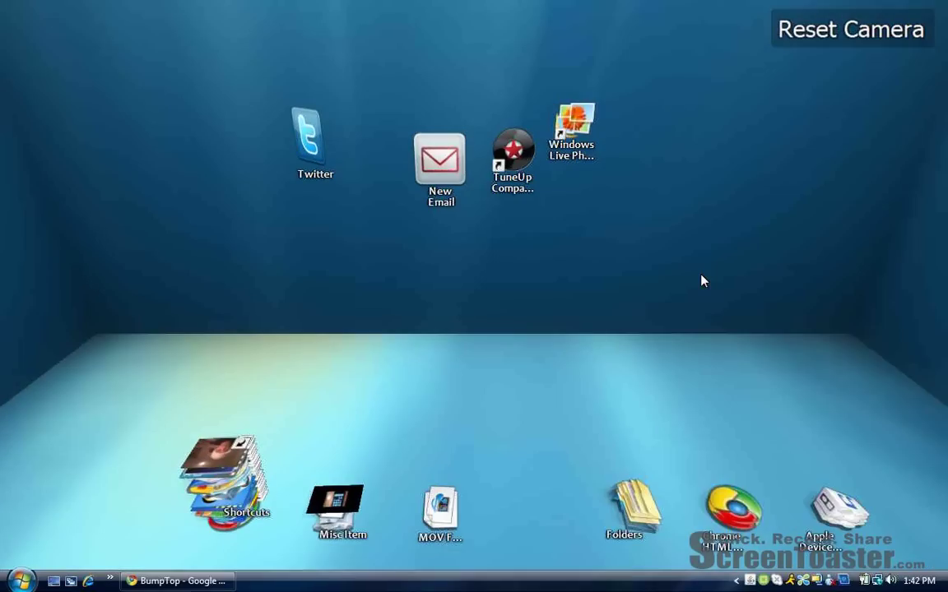
double_click(650, 462)
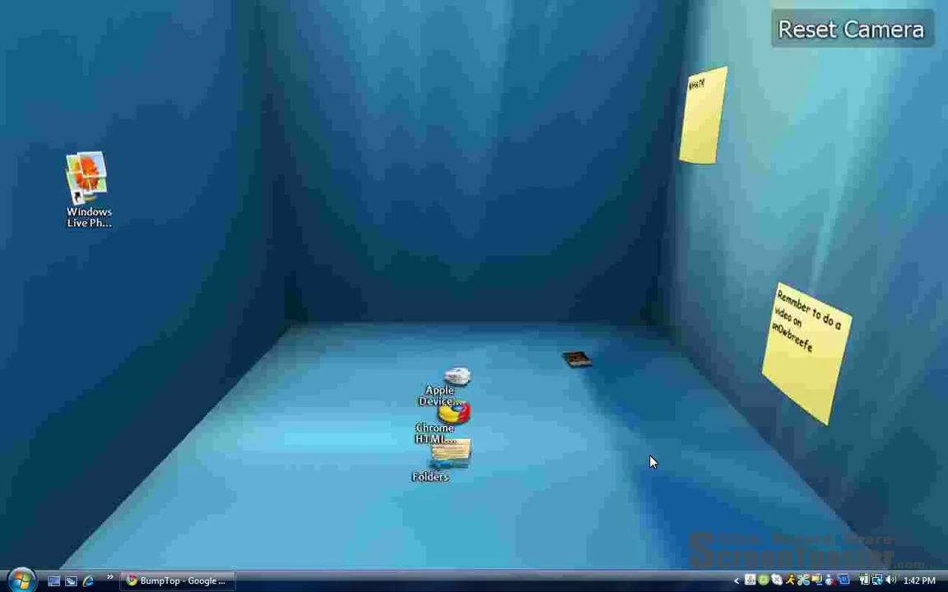
double_click(643, 480)
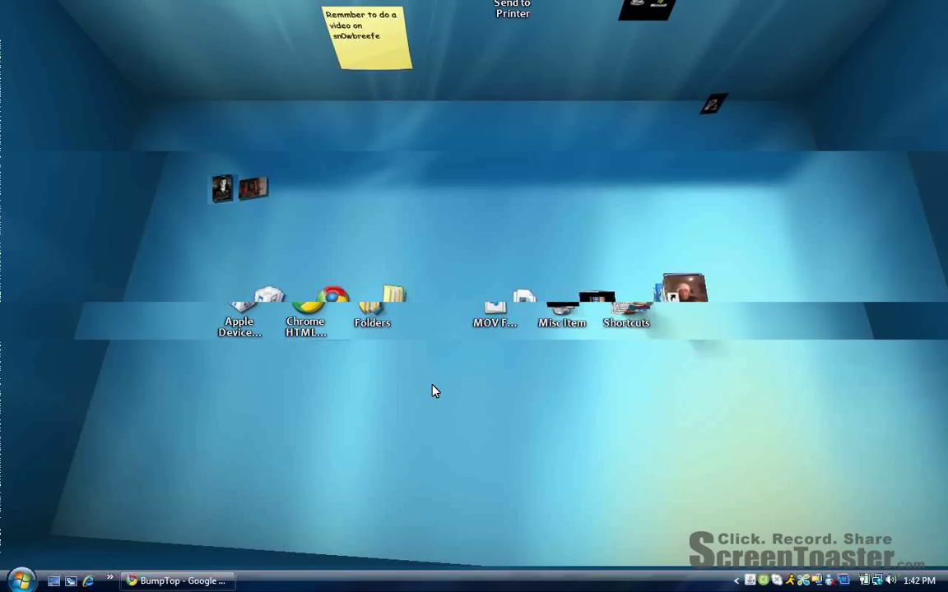
click(19, 581)
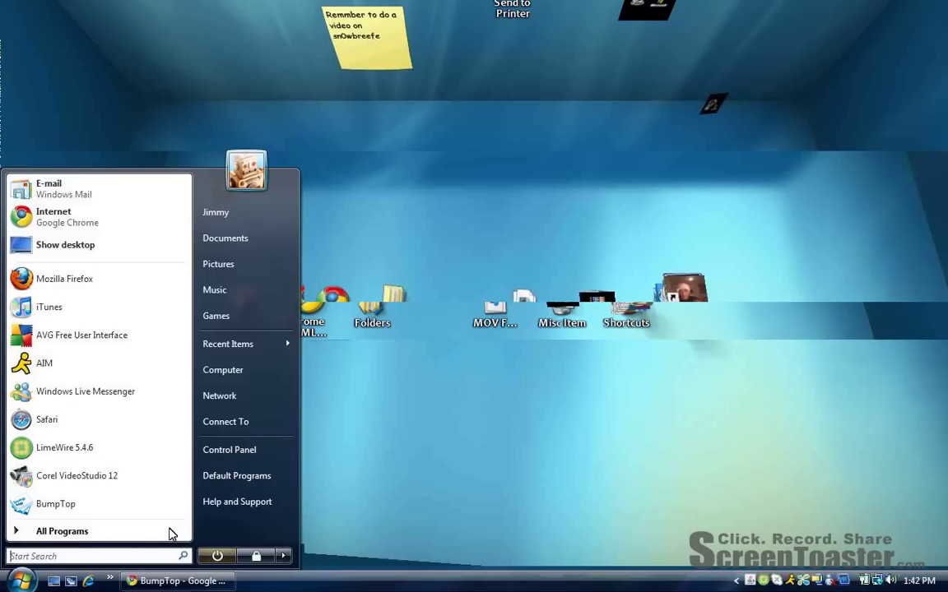
click(256, 457)
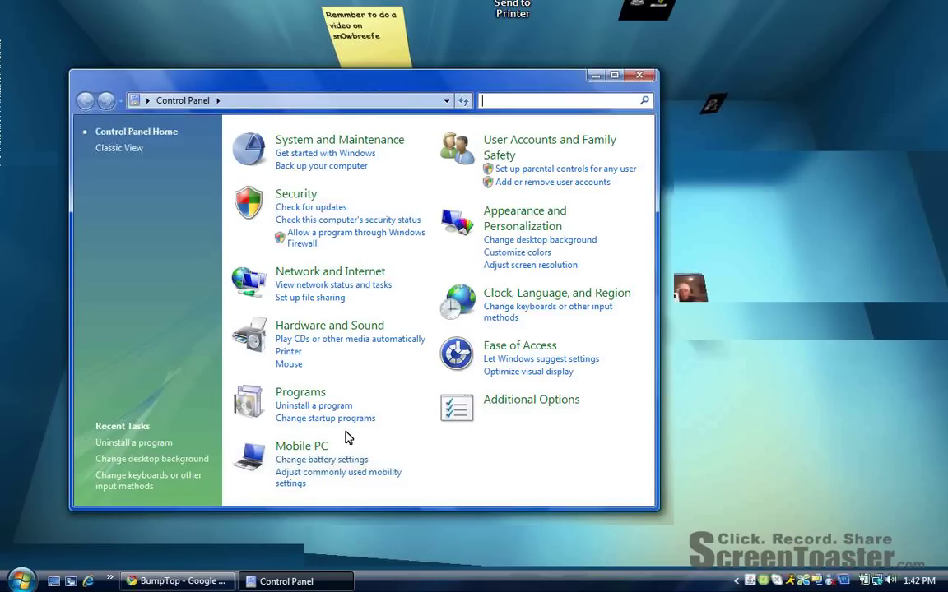
click(289, 406)
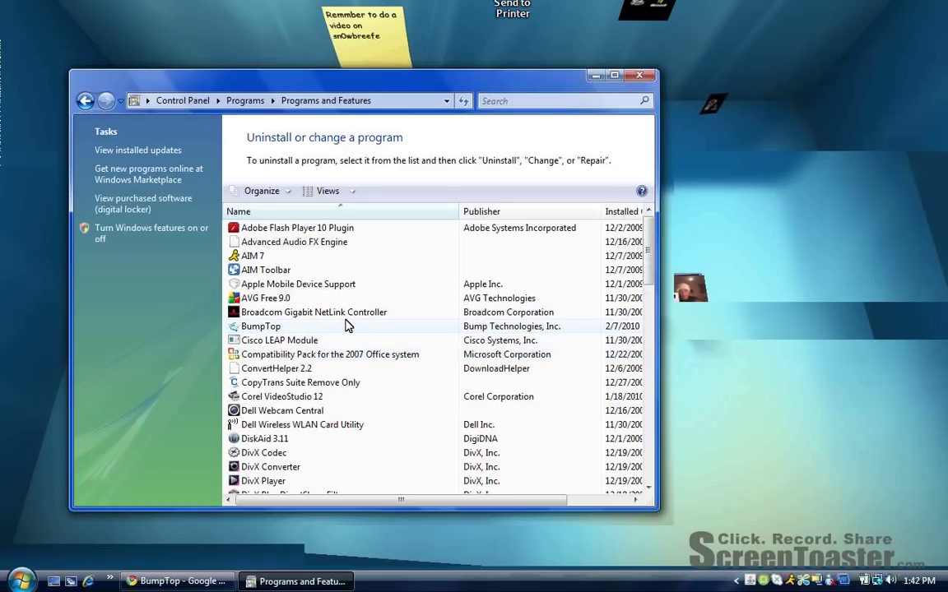
click(347, 326)
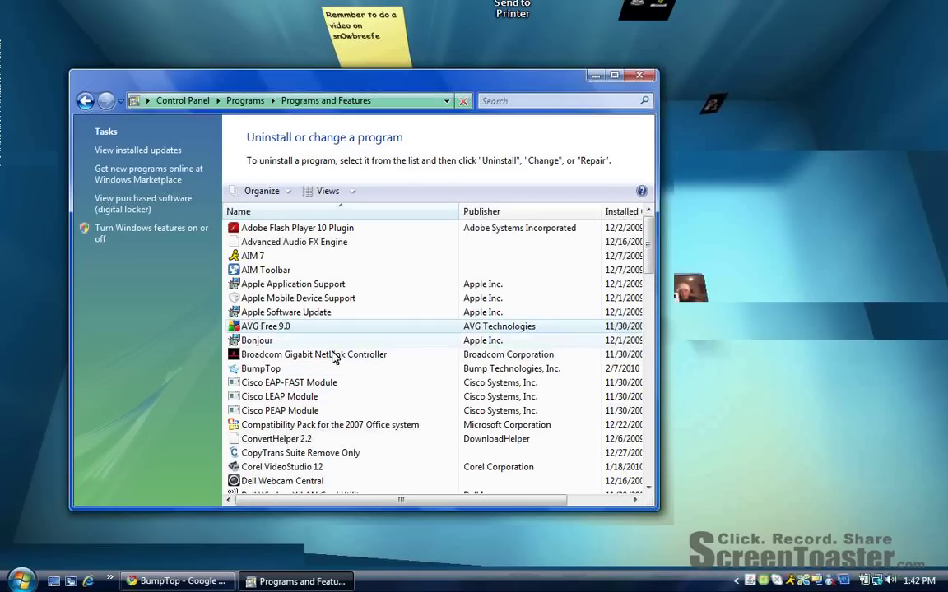
click(285, 371)
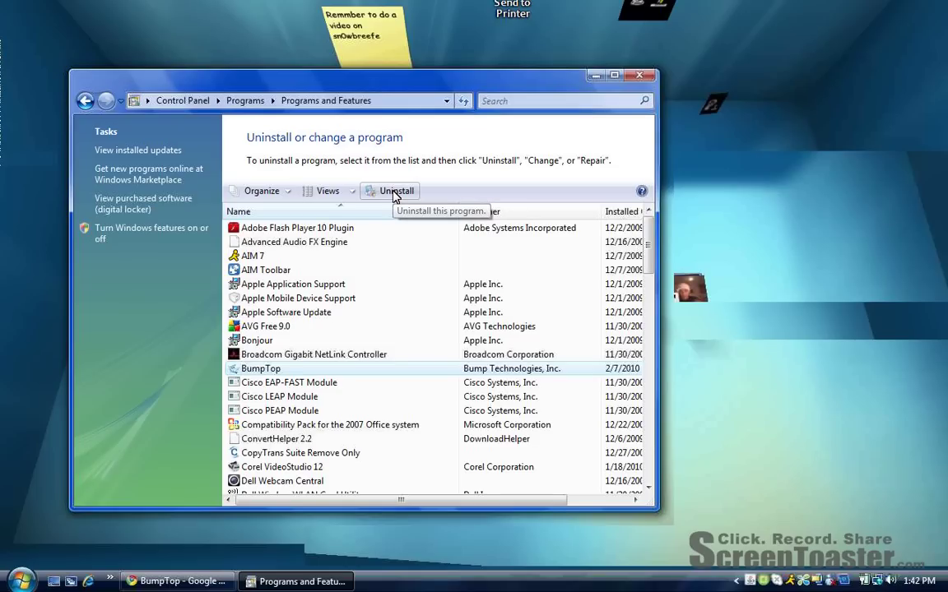
click(648, 77)
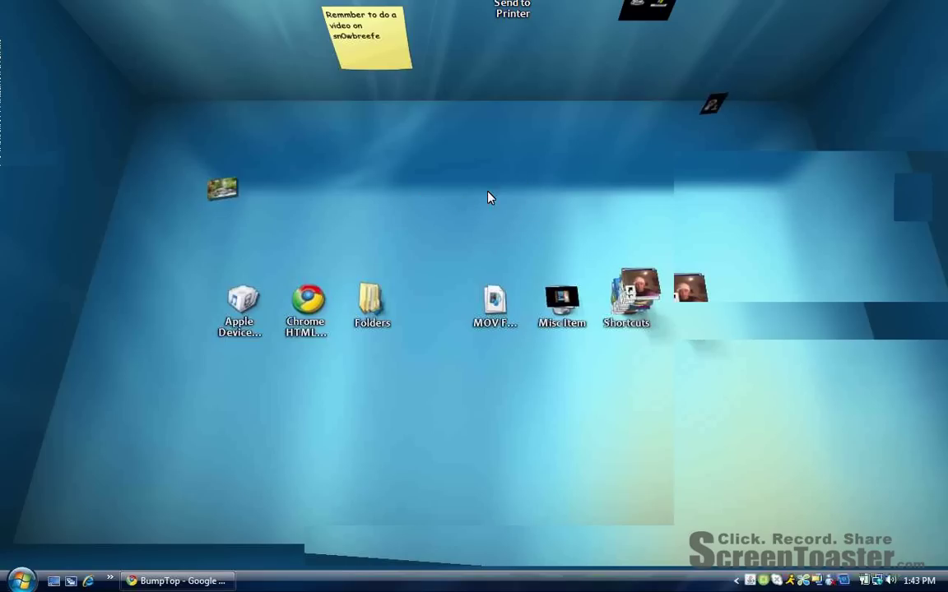
View the back wall, return to the floor view, then bring up Chrome's ScreenToaster tab
double_click(580, 26)
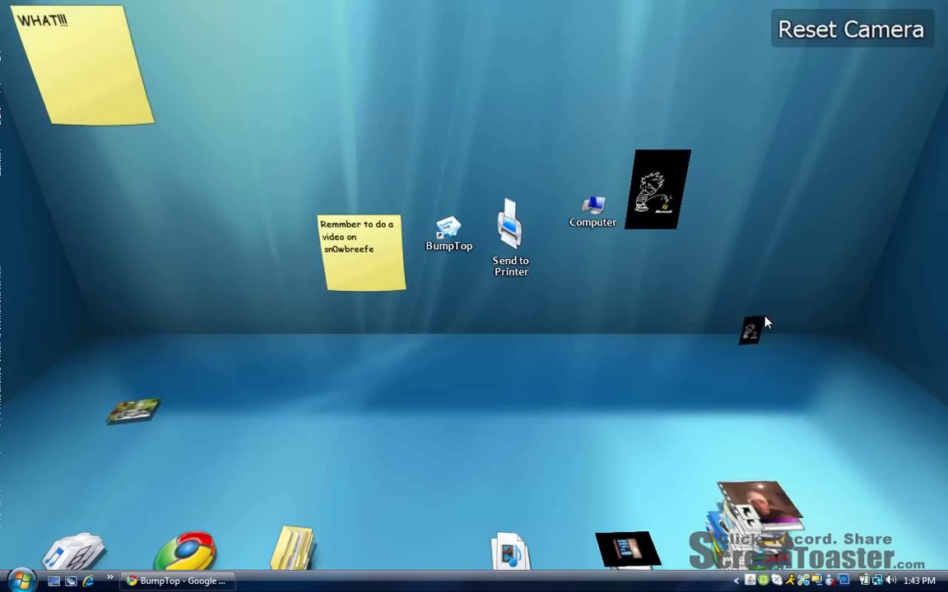
double_click(568, 387)
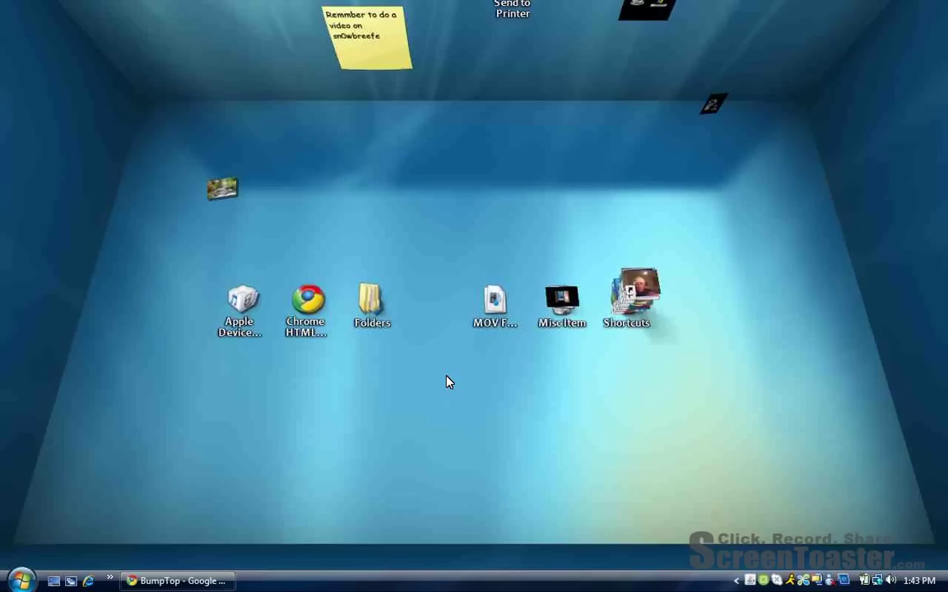
click(176, 580)
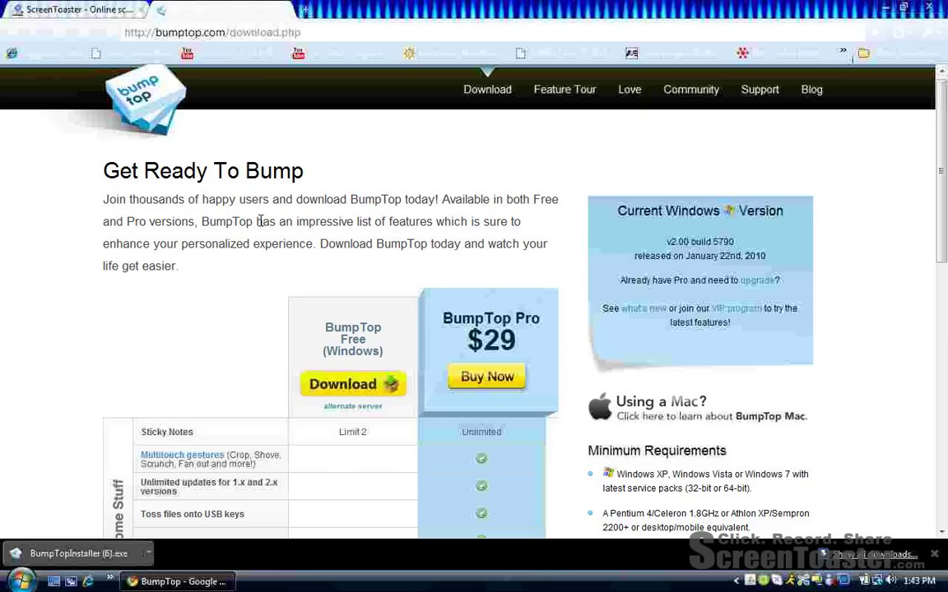
click(80, 8)
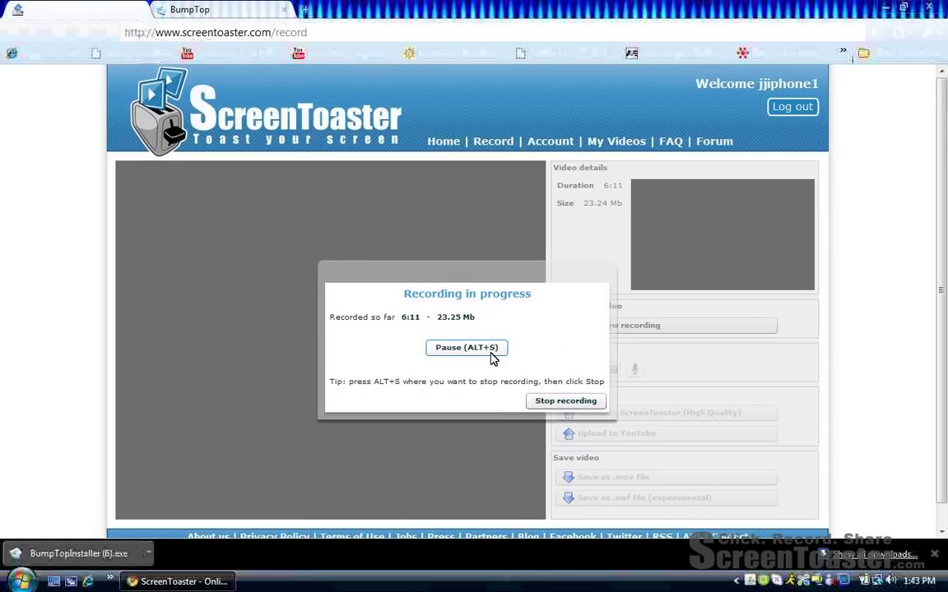